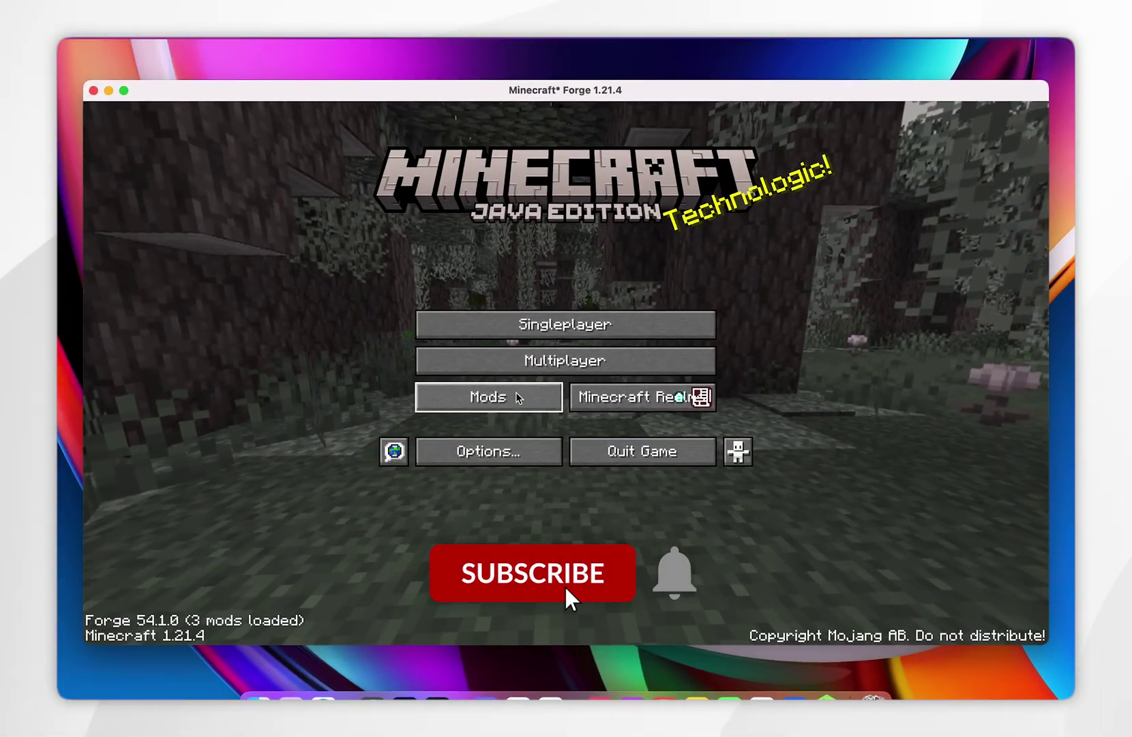
Open the Mods list and select Xaero's Minimap to view its 25.1.0 details.
{"action": "left_click", "coordinate": [518, 390]}
{"action": "left_click", "coordinate": [174, 247]}
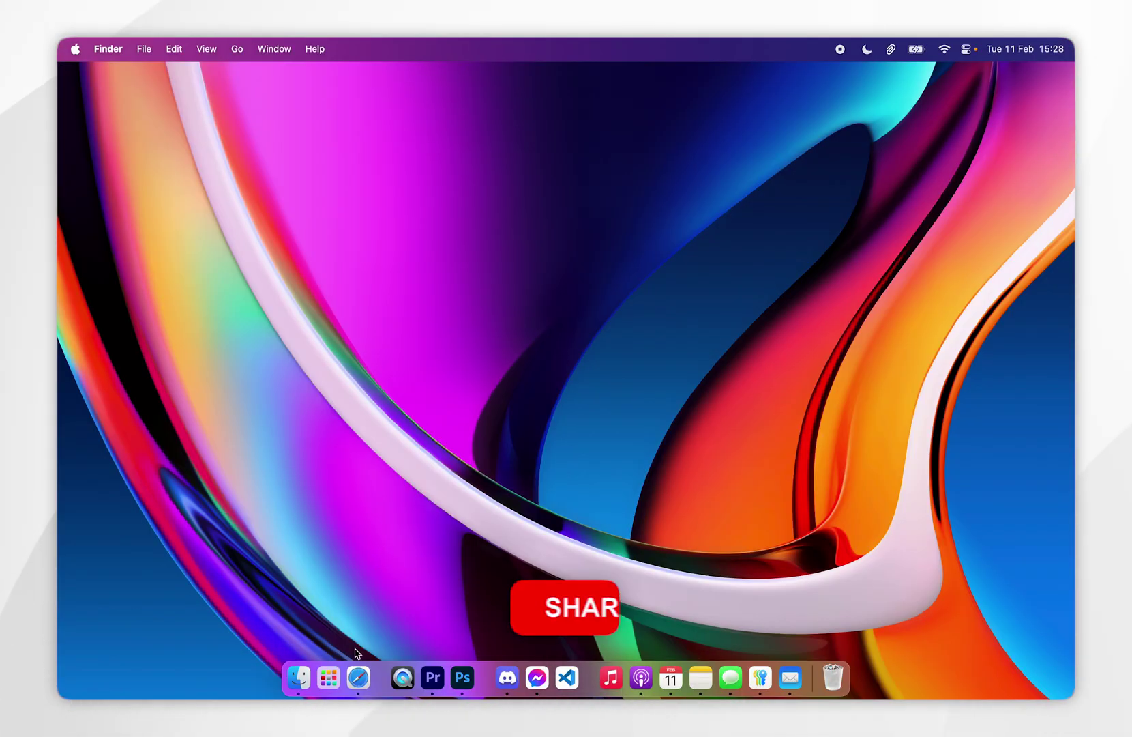
Switch to Safari and scroll to the JDK 23 macOS installers table.
{"action": "left_click", "coordinate": [358, 678]}
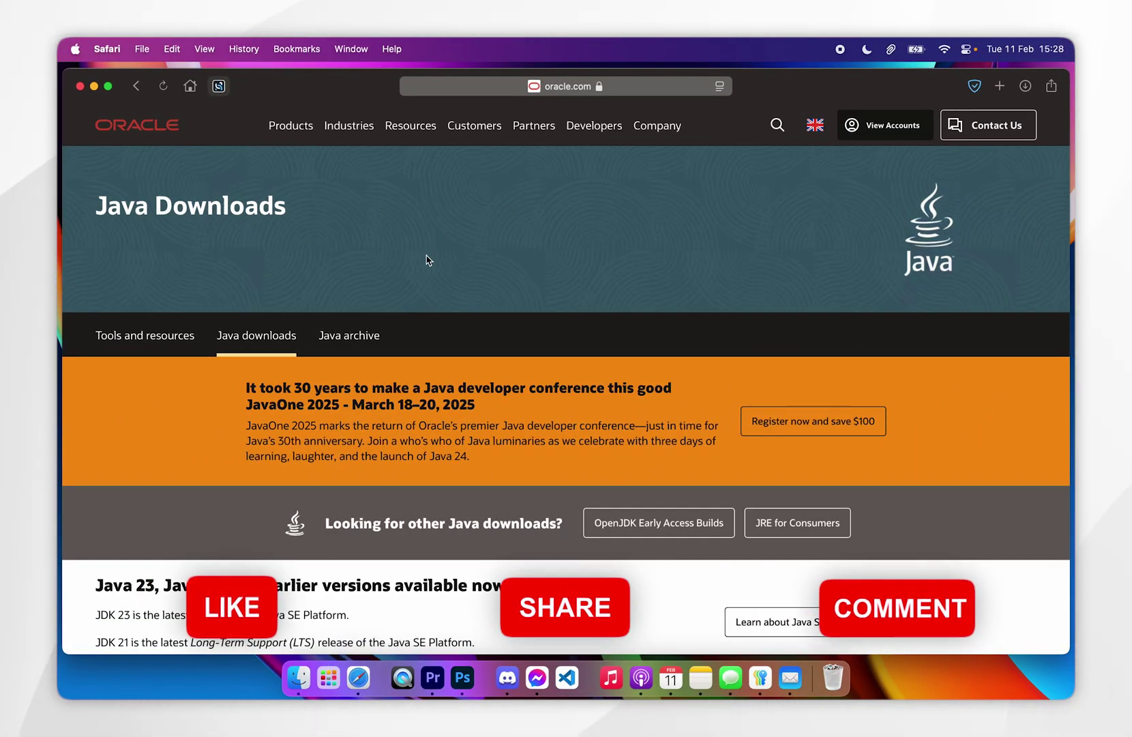
{"action": "scroll", "coordinate": [409, 283], "scroll_direction": "down", "scroll_amount": 10}
{"action": "scroll", "coordinate": [362, 299], "scroll_direction": "down", "scroll_amount": 1}
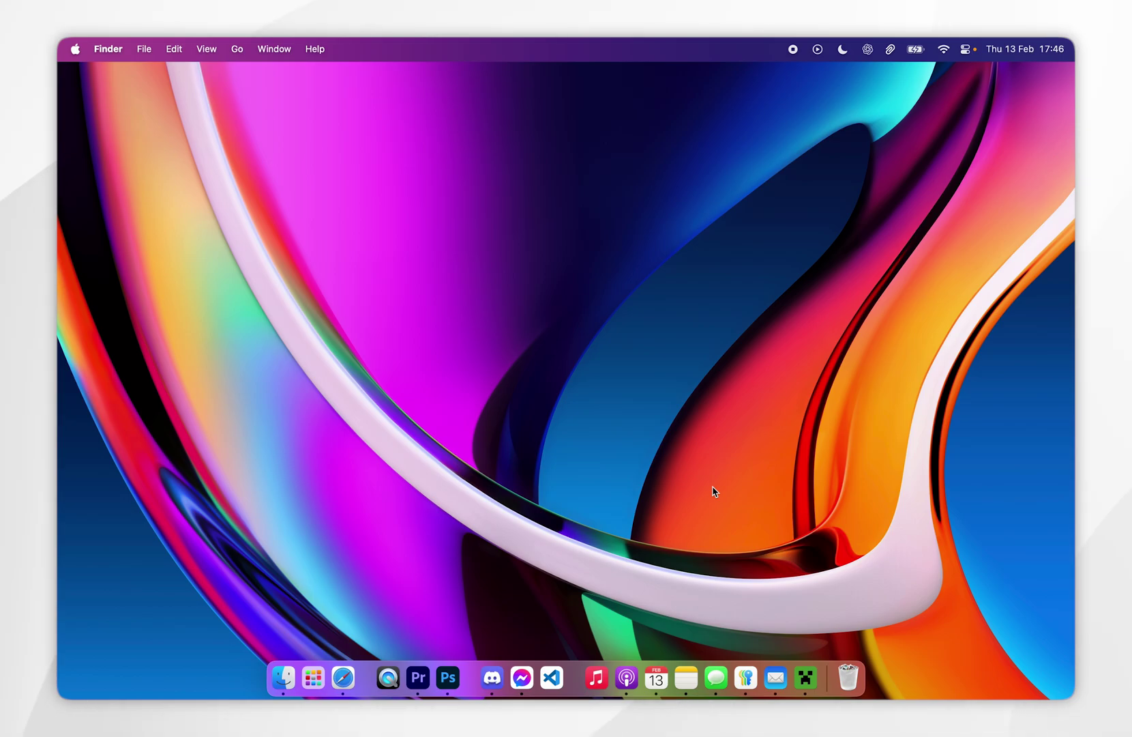
Launch the 1.21.4 latest release from Minecraft Launcher, then quit the game.
{"action": "left_click", "coordinate": [805, 677]}
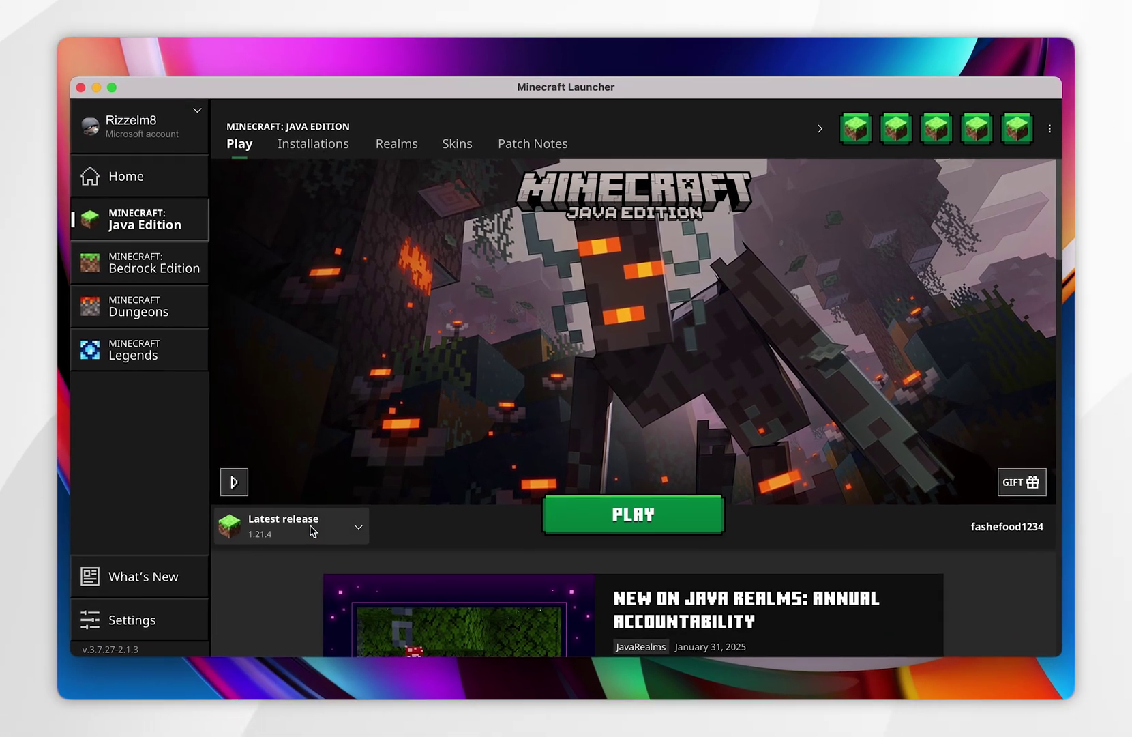
{"action": "left_click", "coordinate": [337, 508]}
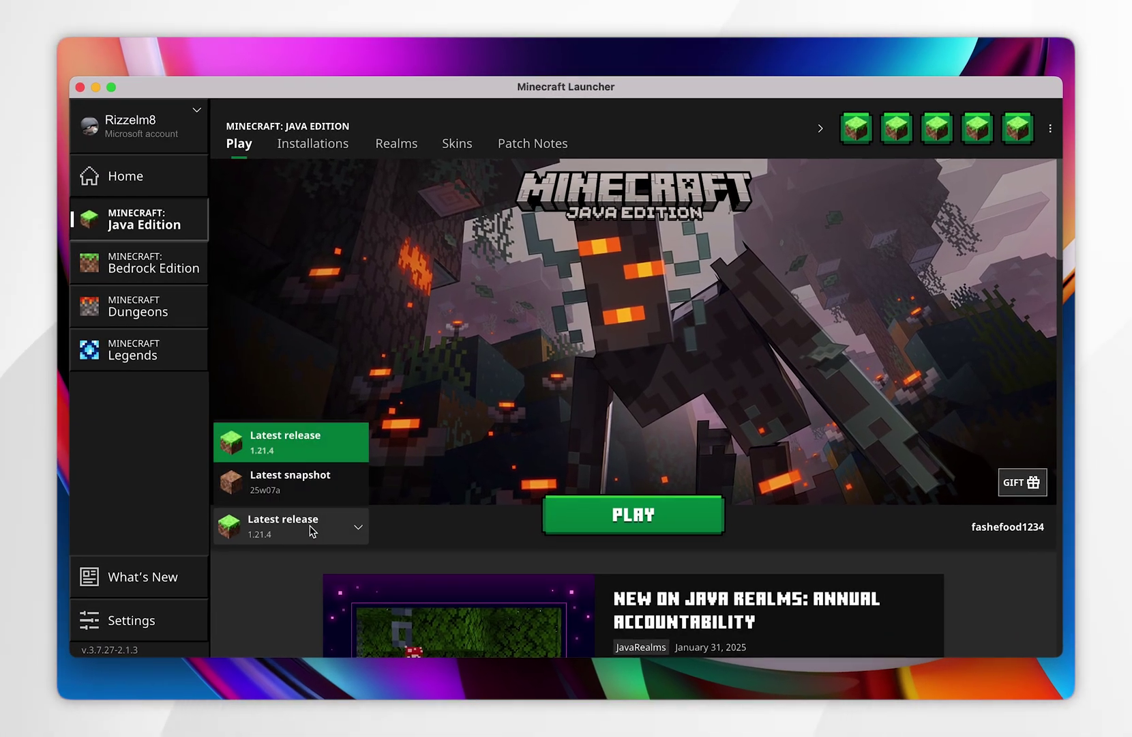
{"action": "left_click", "coordinate": [283, 453]}
{"action": "left_click", "coordinate": [563, 511]}
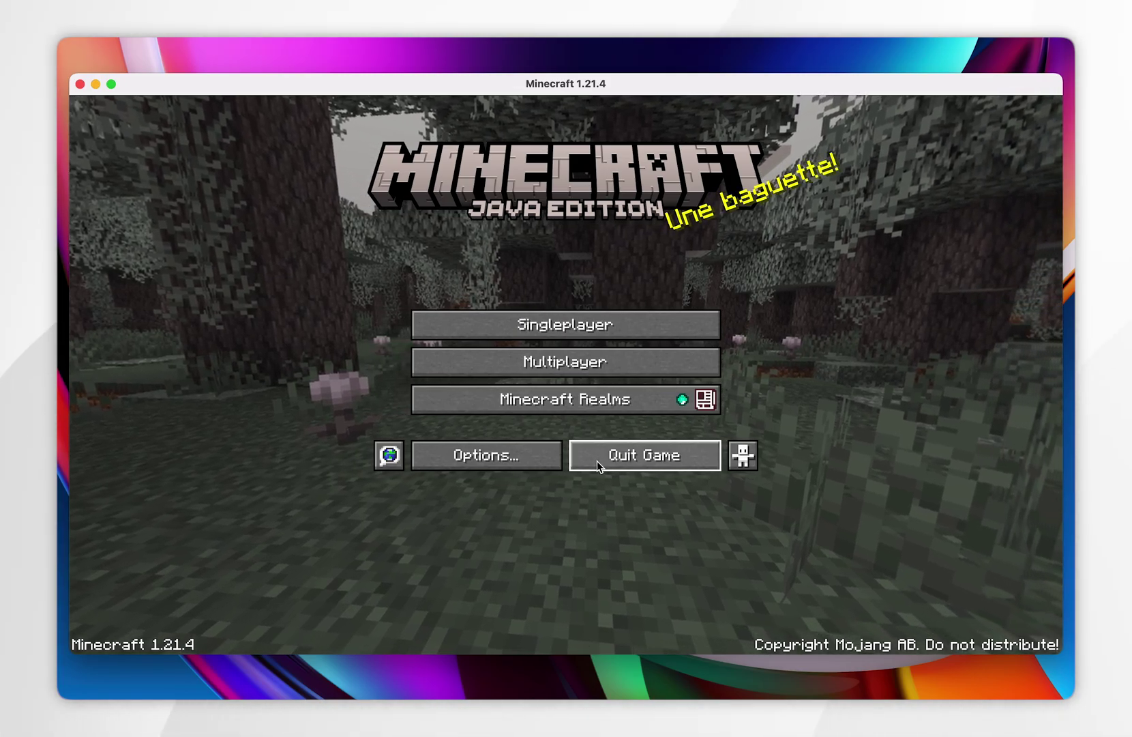
{"action": "left_click", "coordinate": [597, 461]}
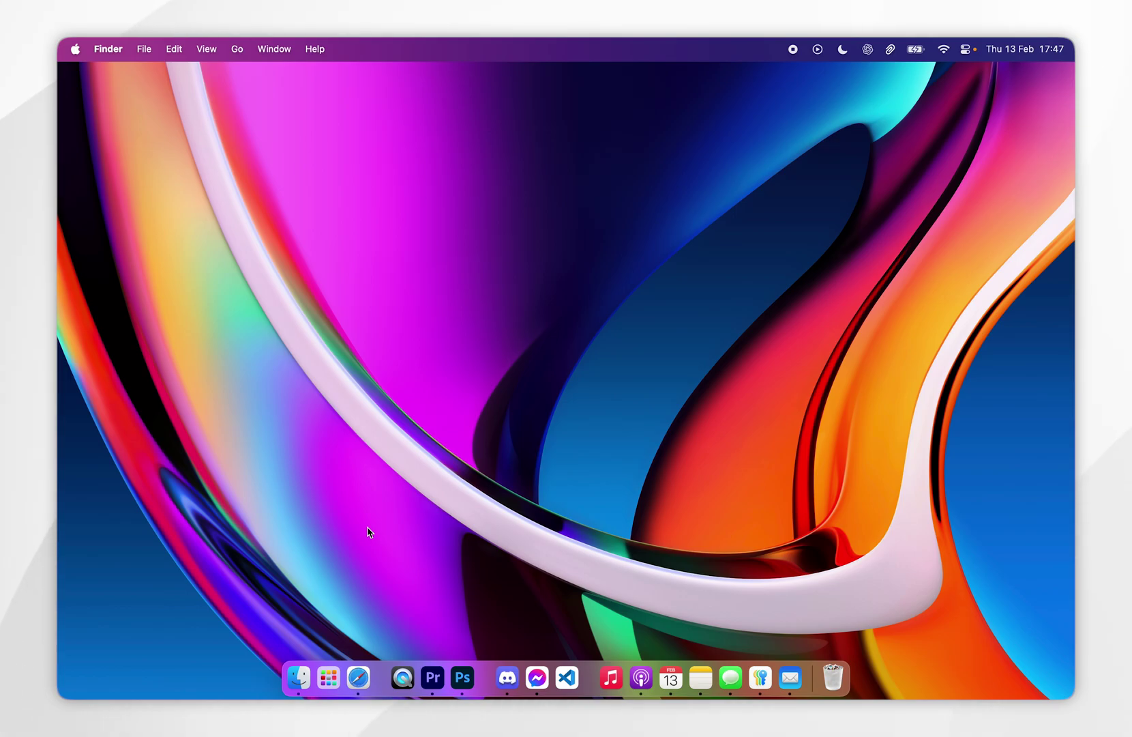
In Safari, pick Minecraft version 1.21.4 to list the Forge 54.1.0 installers.
{"action": "left_click", "coordinate": [358, 677]}
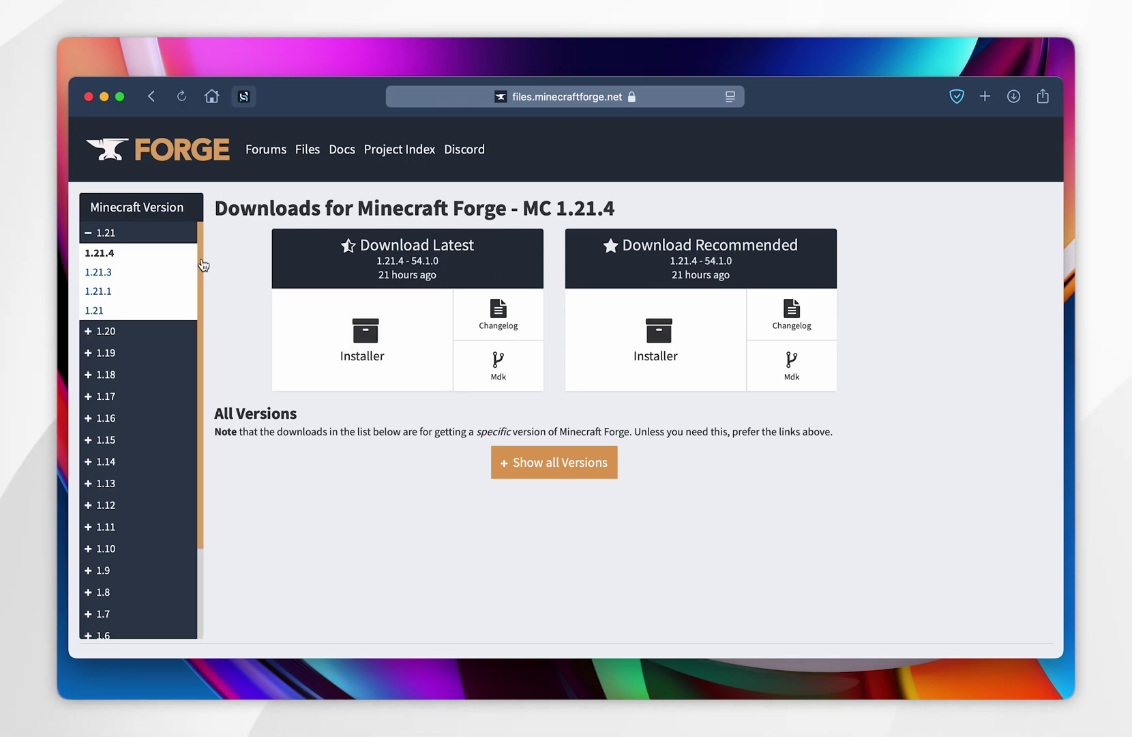
{"action": "mouse_move", "coordinate": [202, 261]}
{"action": "left_mouse_down"}
{"action": "mouse_move", "coordinate": [212, 369]}
{"action": "mouse_move", "coordinate": [207, 264]}
{"action": "left_mouse_up"}
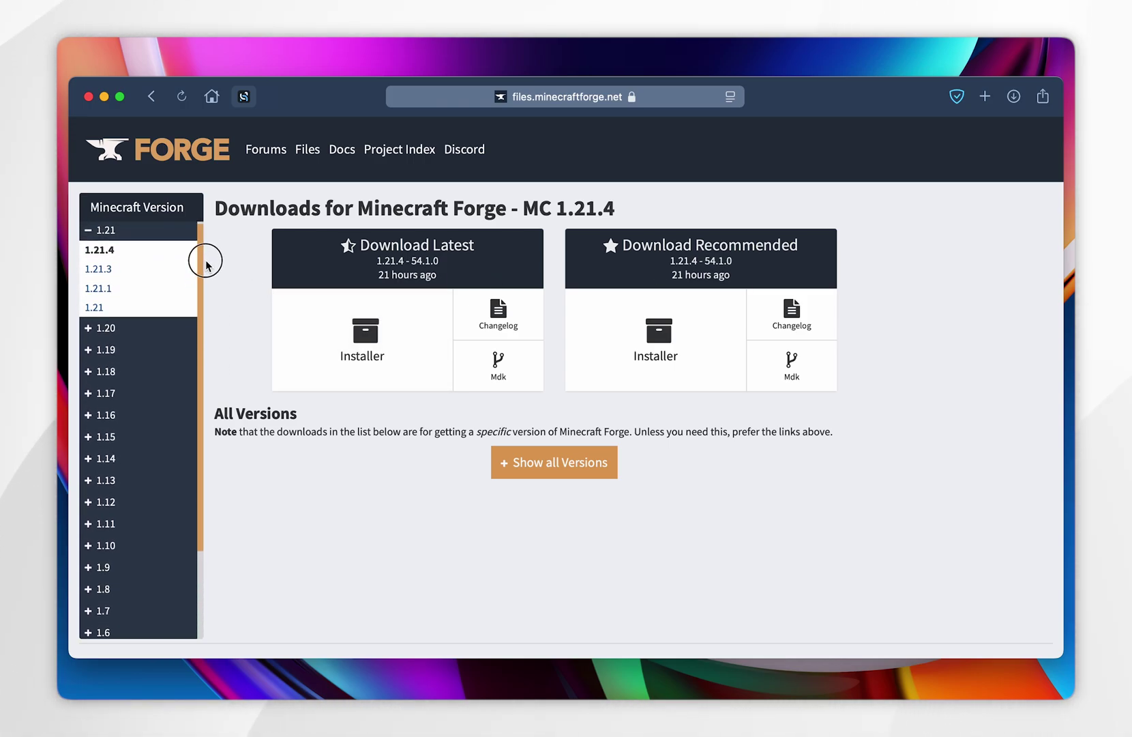
{"action": "left_click", "coordinate": [88, 249]}
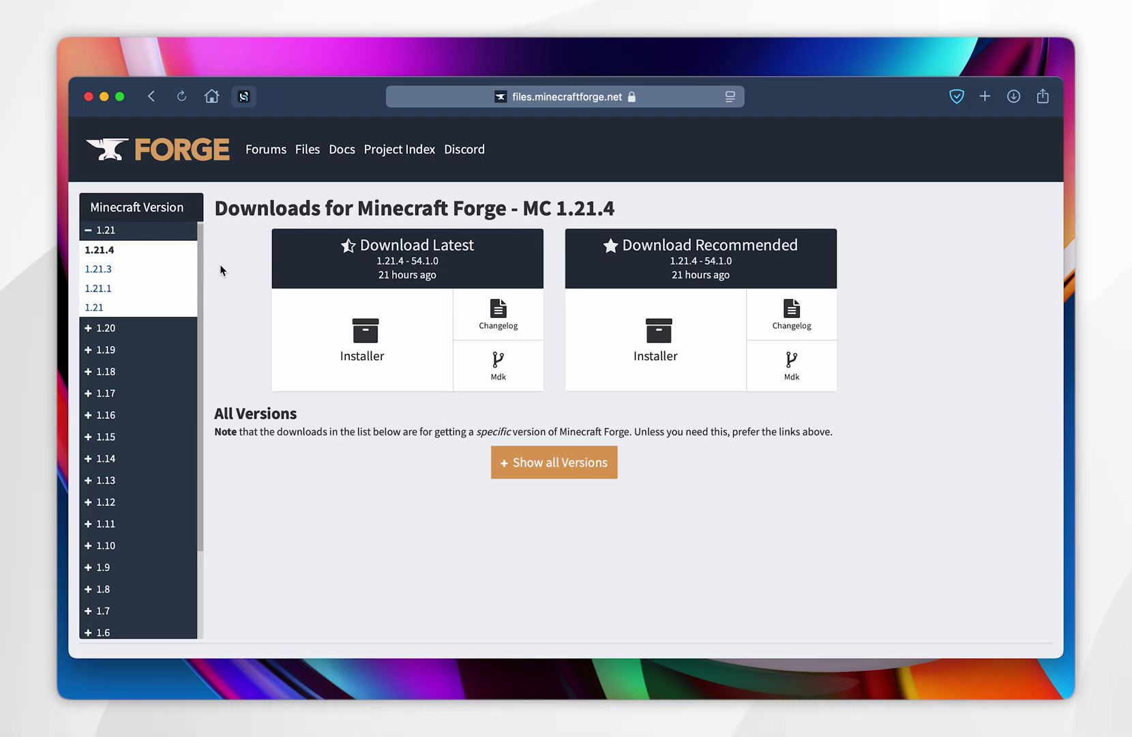
Save forge-1.21.4-54.1.0-installer.jar to the Desktop past the ad page, then switch to Modrinth.
{"action": "left_click", "coordinate": [357, 340]}
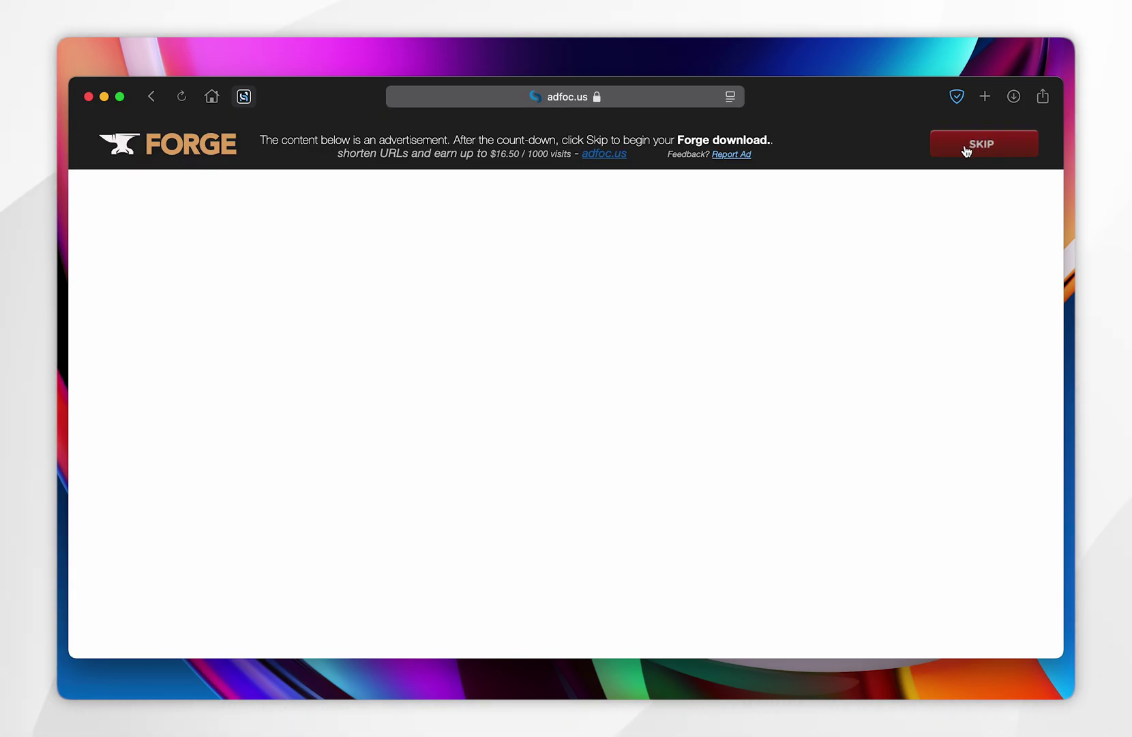
{"action": "left_click", "coordinate": [991, 143]}
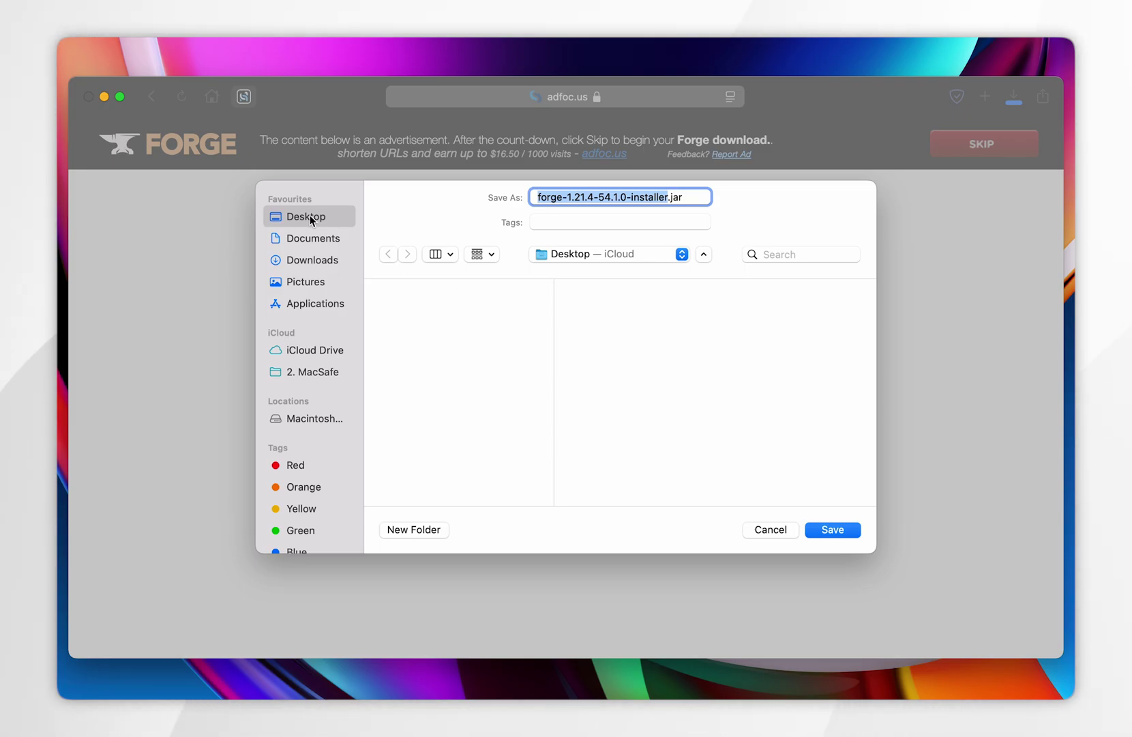
{"action": "left_click", "coordinate": [829, 529]}
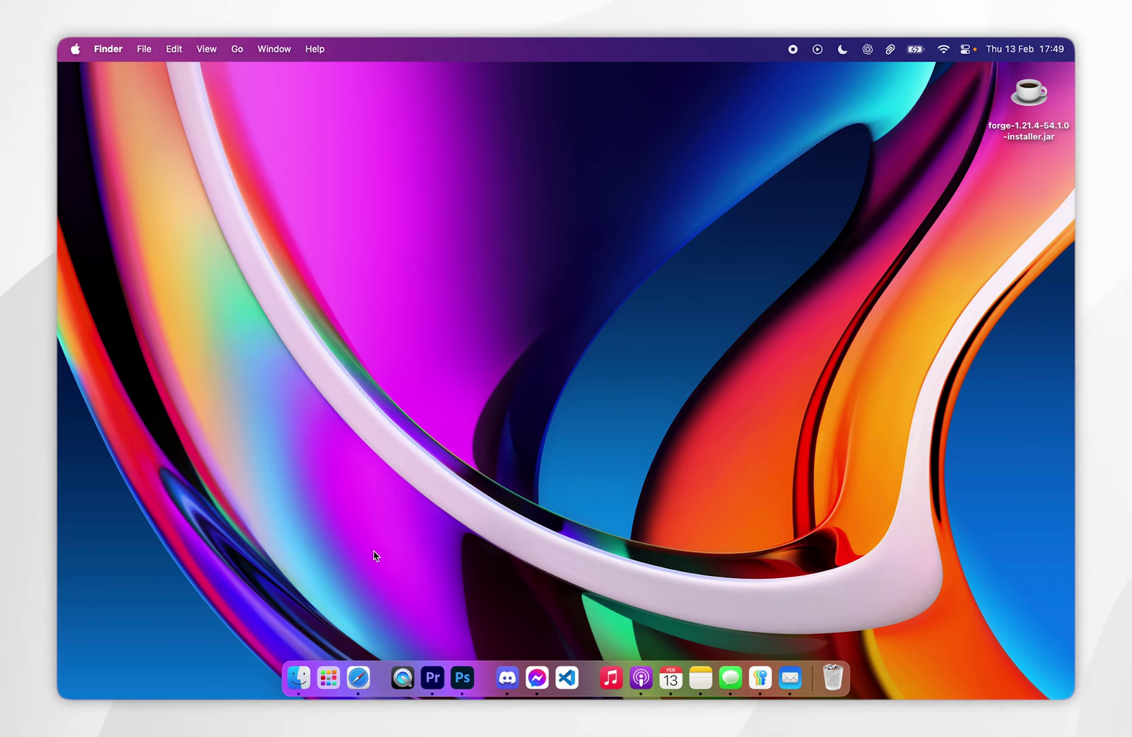
{"action": "left_click", "coordinate": [359, 678]}
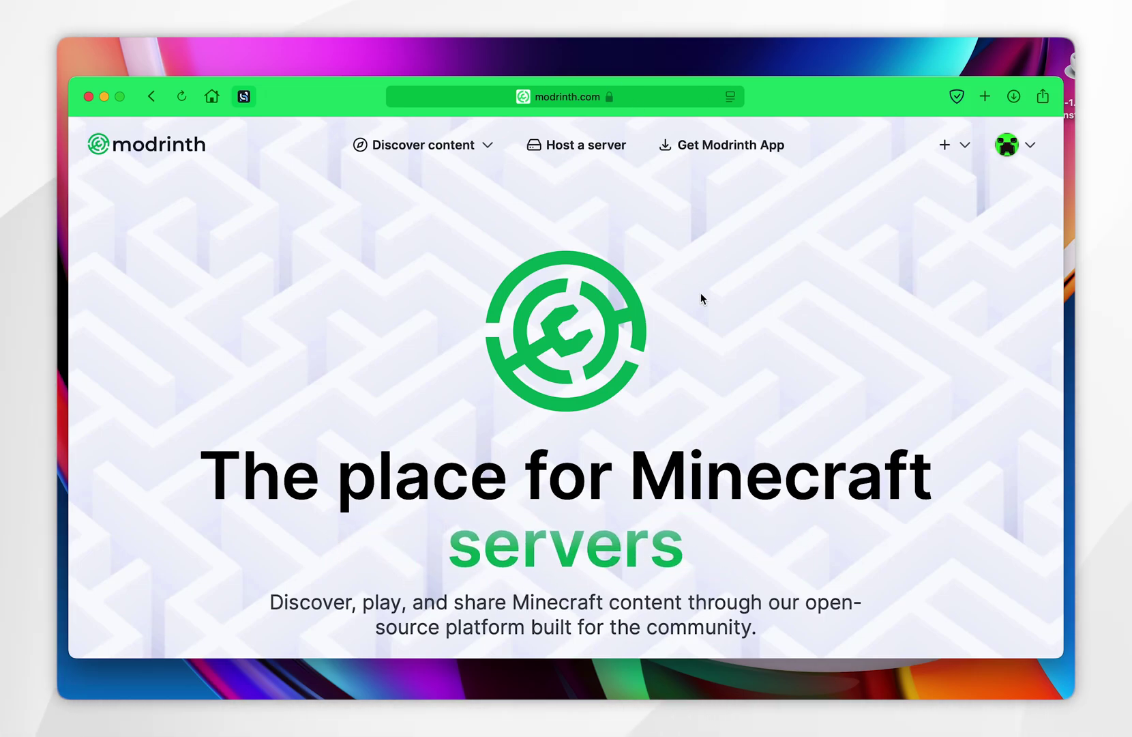
Open Modrinth's mod listing, tick the Forge loader filter, and browse the results.
{"action": "scroll", "coordinate": [487, 345], "scroll_direction": "down", "scroll_amount": 3}
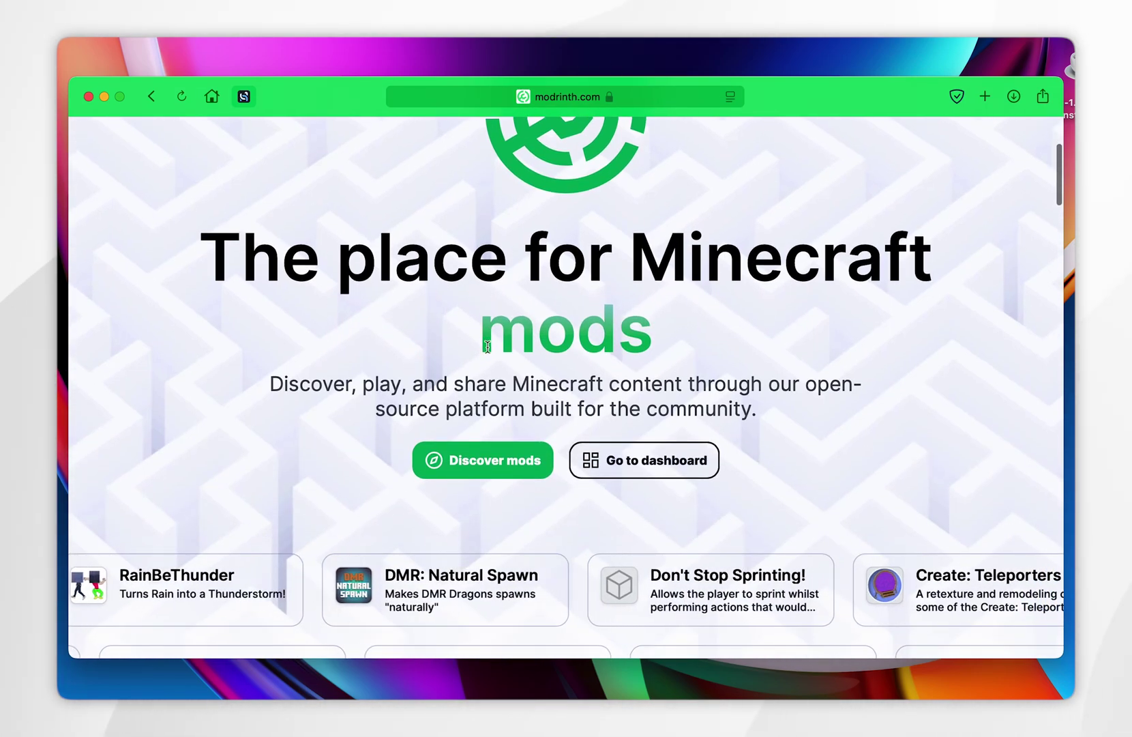
{"action": "left_click", "coordinate": [491, 459]}
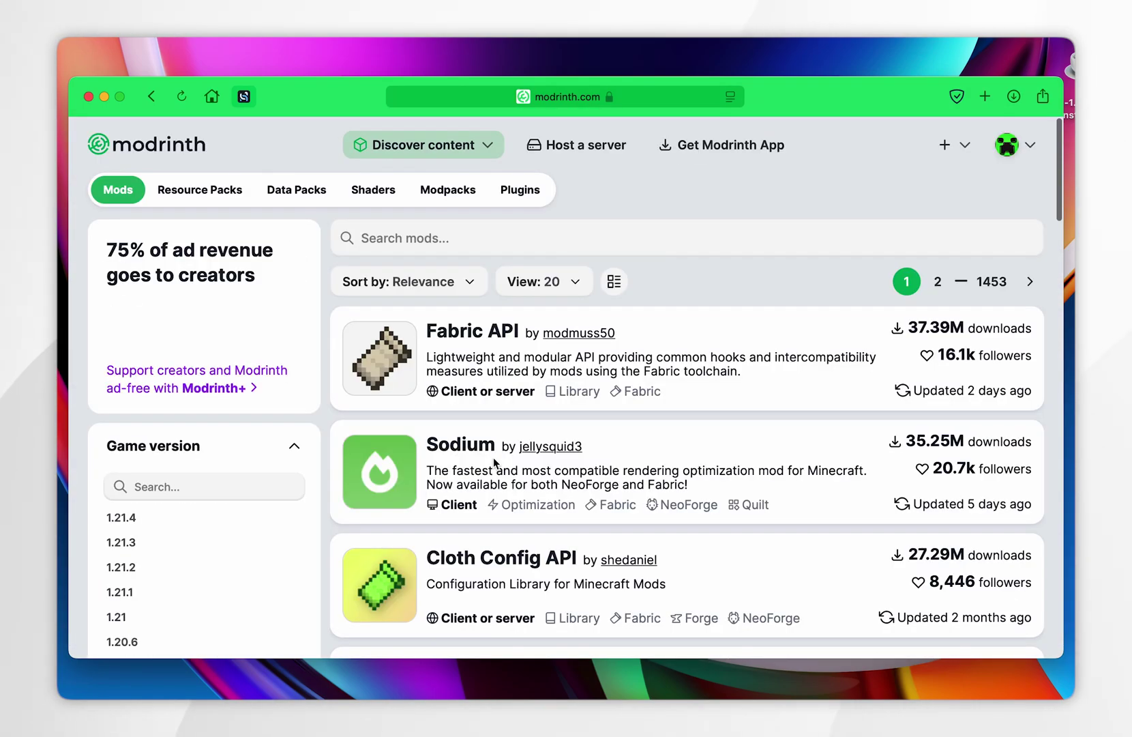
{"action": "scroll", "coordinate": [338, 419], "scroll_direction": "down", "scroll_amount": 5}
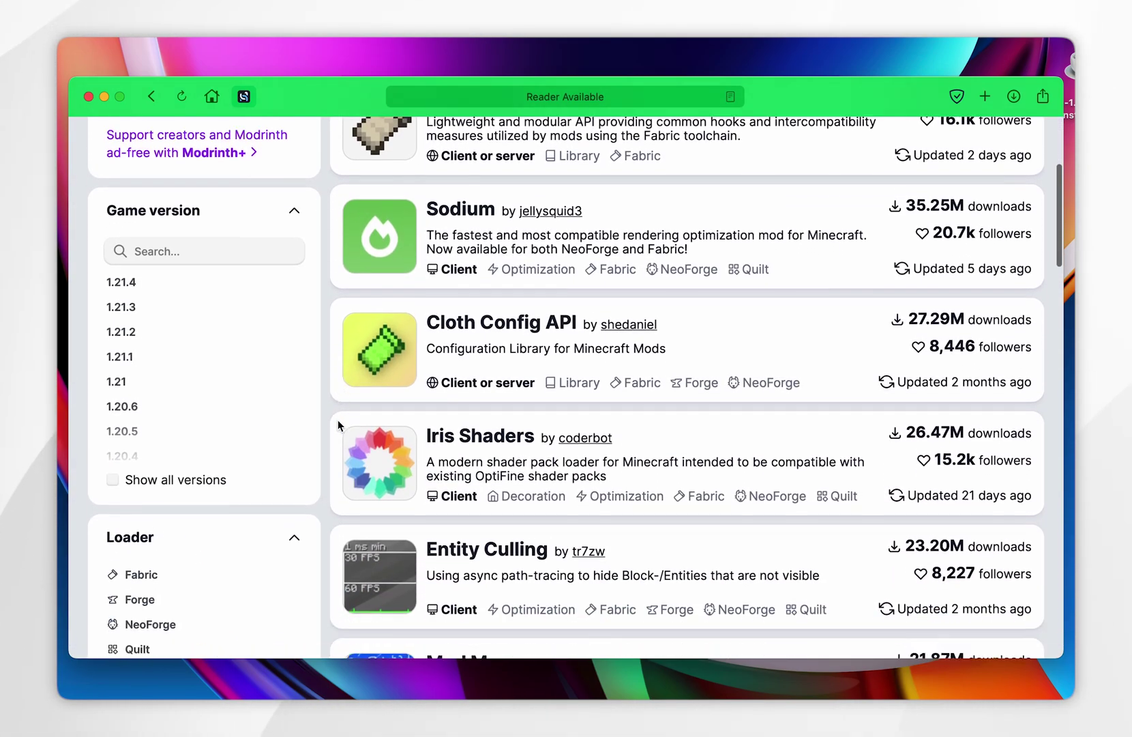
{"action": "scroll", "coordinate": [337, 419], "scroll_direction": "up", "scroll_amount": 5}
{"action": "scroll", "coordinate": [233, 384], "scroll_direction": "down", "scroll_amount": 3}
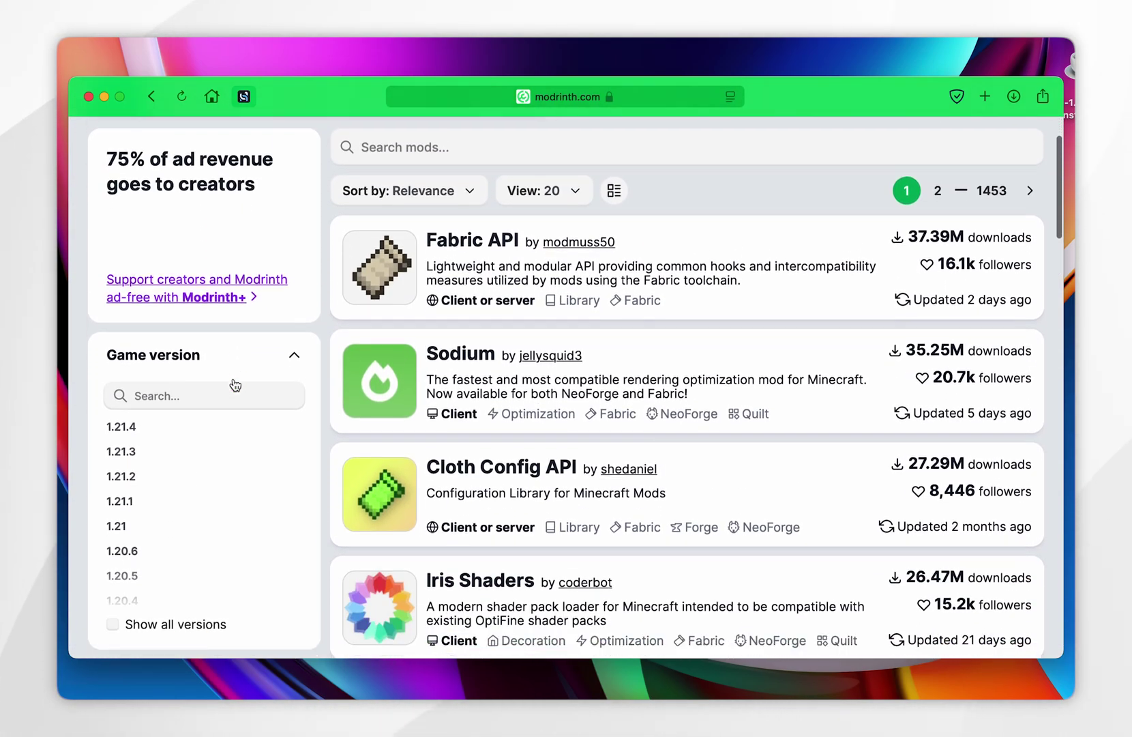
{"action": "scroll", "coordinate": [353, 435], "scroll_direction": "down", "scroll_amount": 3}
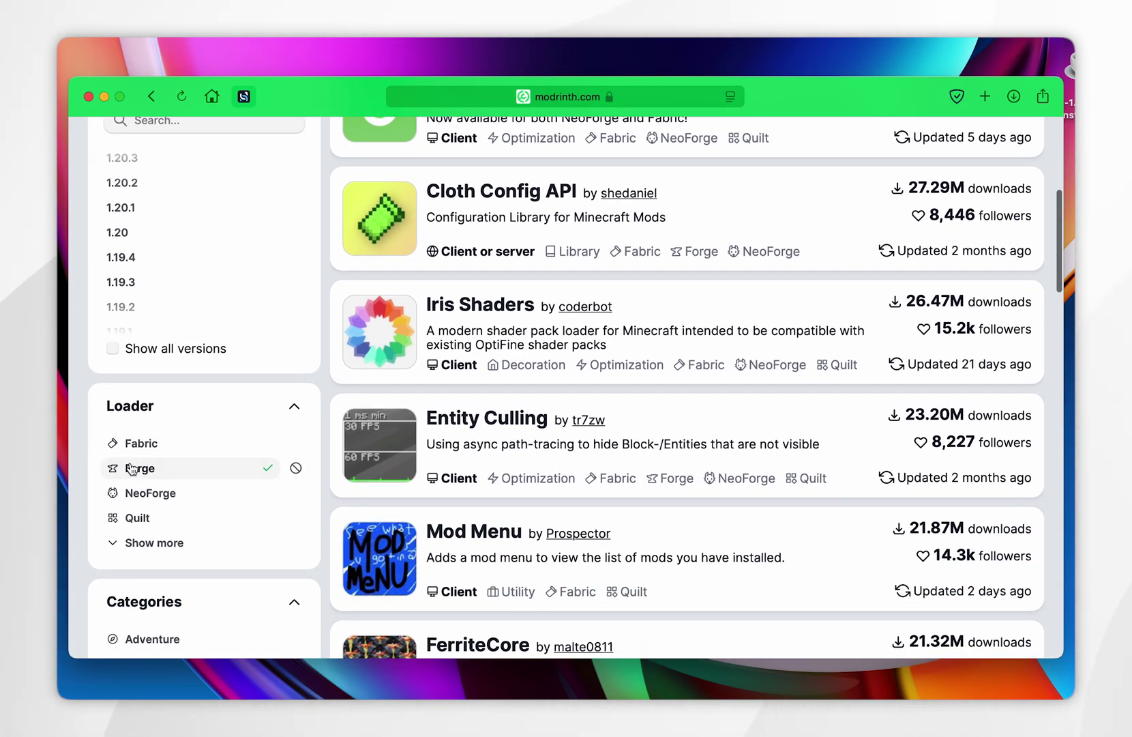
{"action": "left_click", "coordinate": [141, 471]}
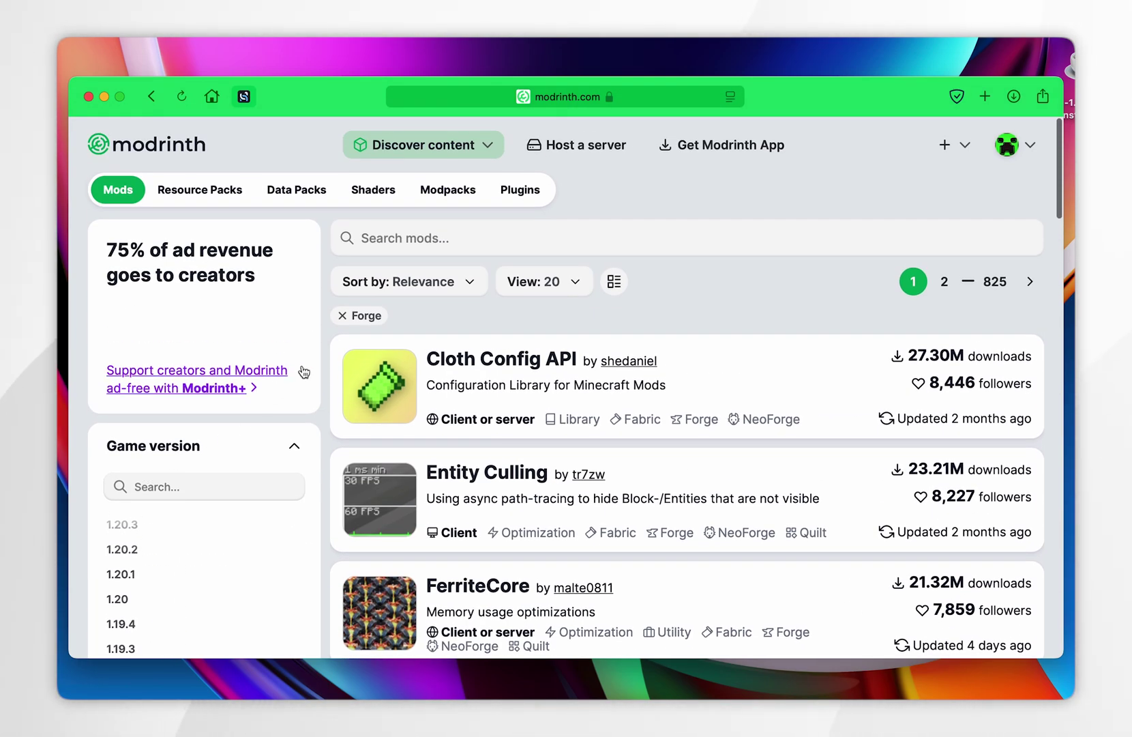
{"action": "scroll", "coordinate": [330, 369], "scroll_direction": "down", "scroll_amount": 6}
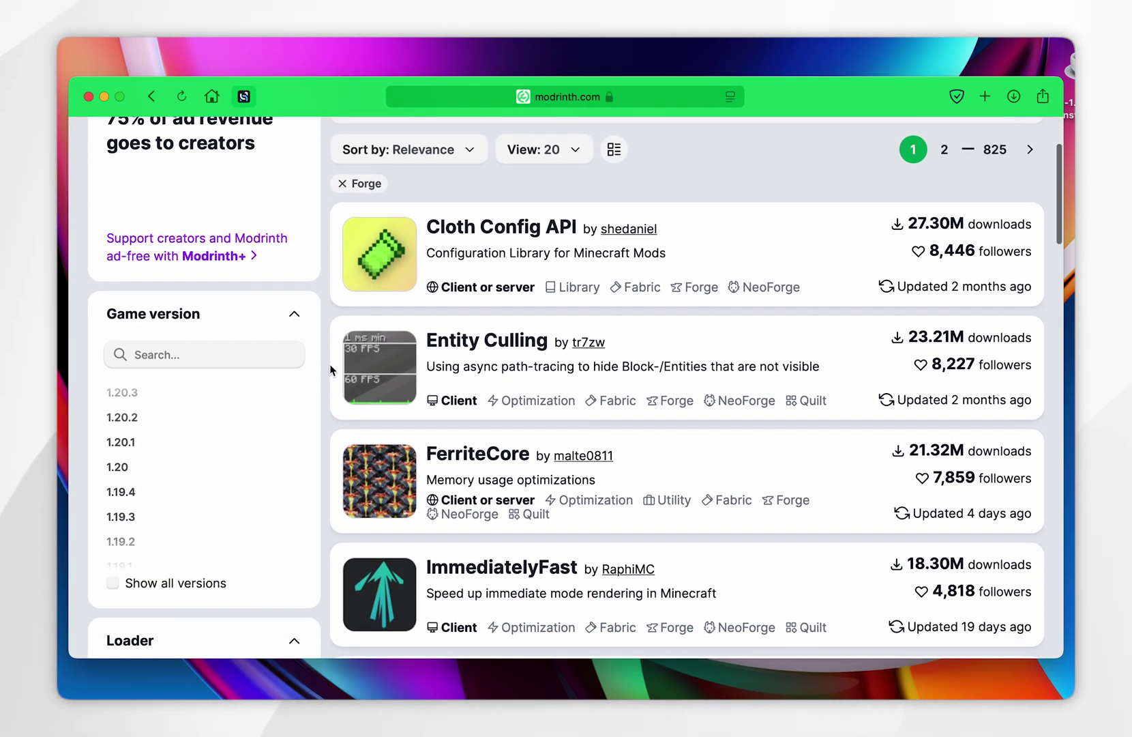
{"action": "scroll", "coordinate": [330, 369], "scroll_direction": "down", "scroll_amount": 4}
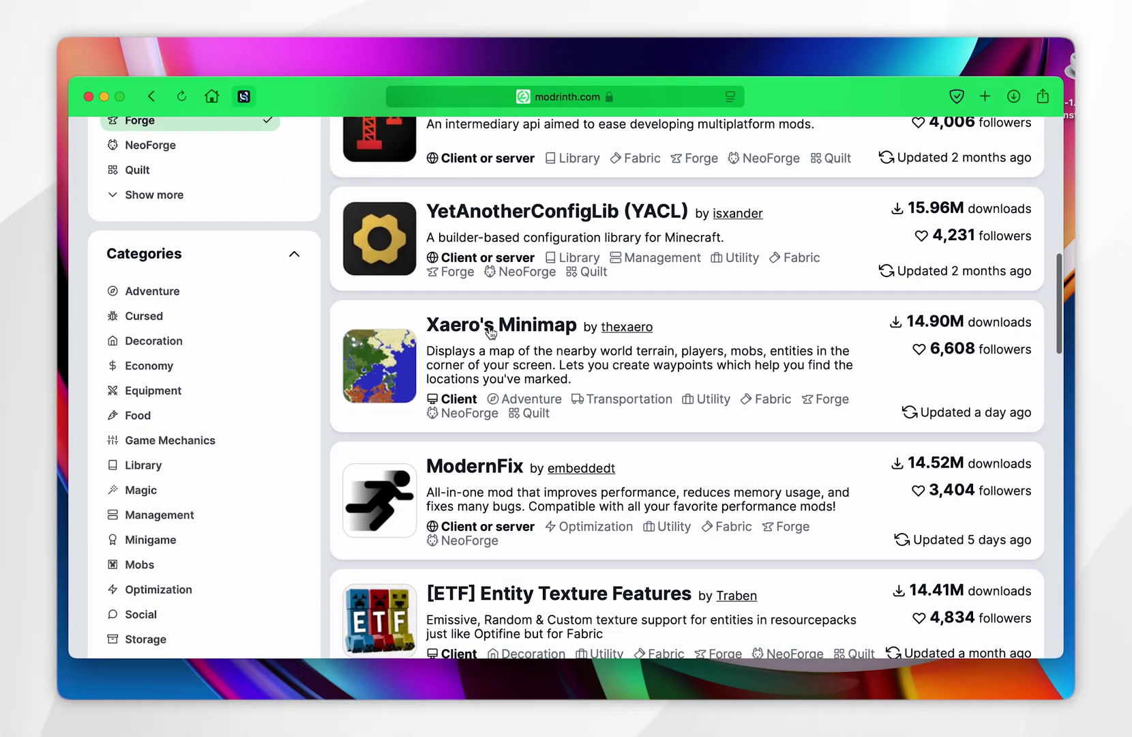
Save Xaeros_Minimap_25.1.0_Forge_1.21.4.jar from the mod's Versions list to the Desktop.
{"action": "left_click", "coordinate": [490, 327]}
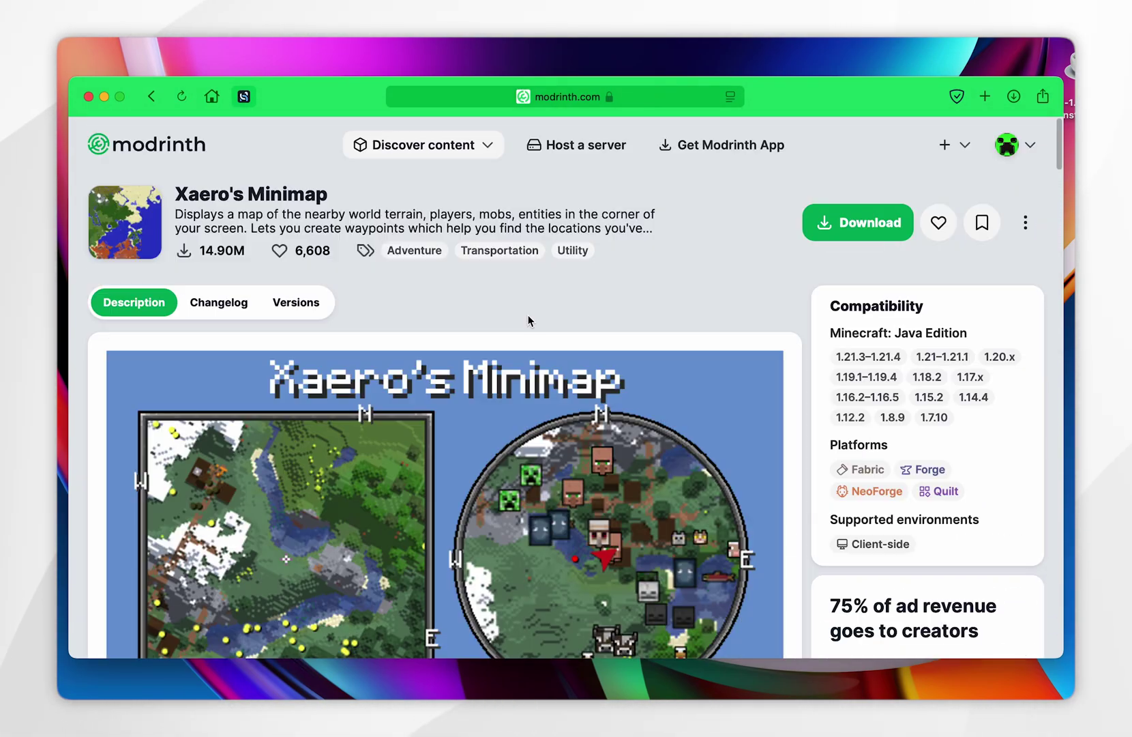
{"action": "left_click", "coordinate": [305, 305]}
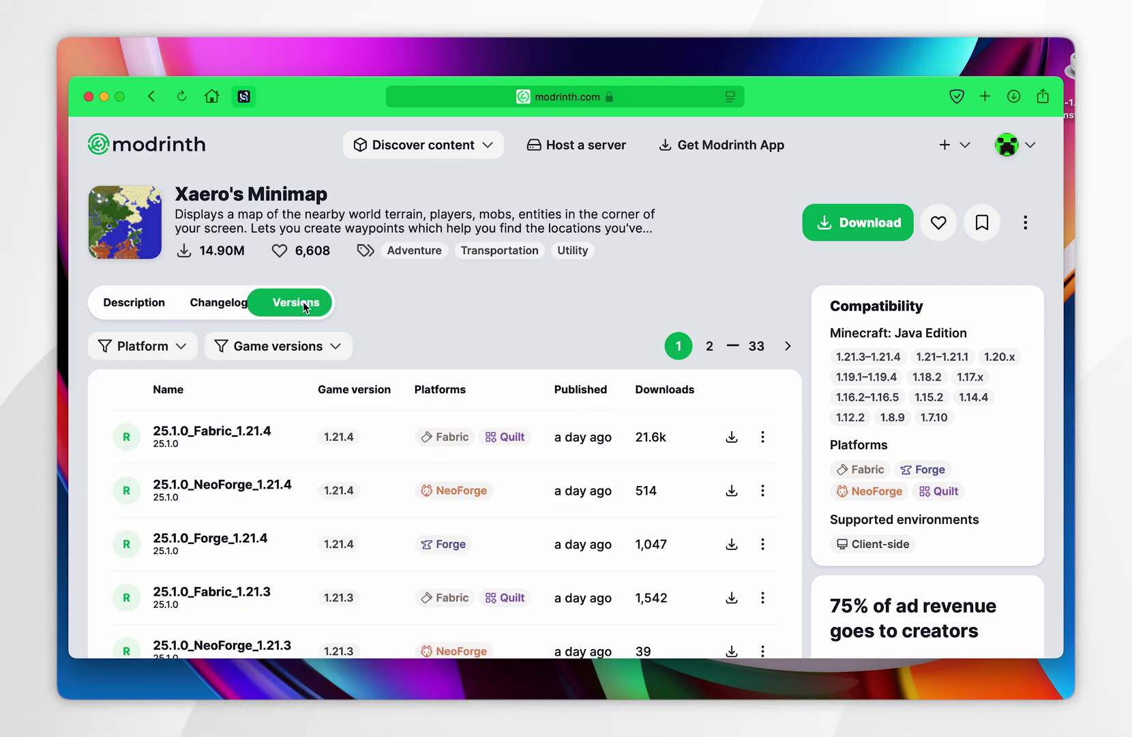
{"action": "scroll", "coordinate": [456, 334], "scroll_direction": "down", "scroll_amount": 3}
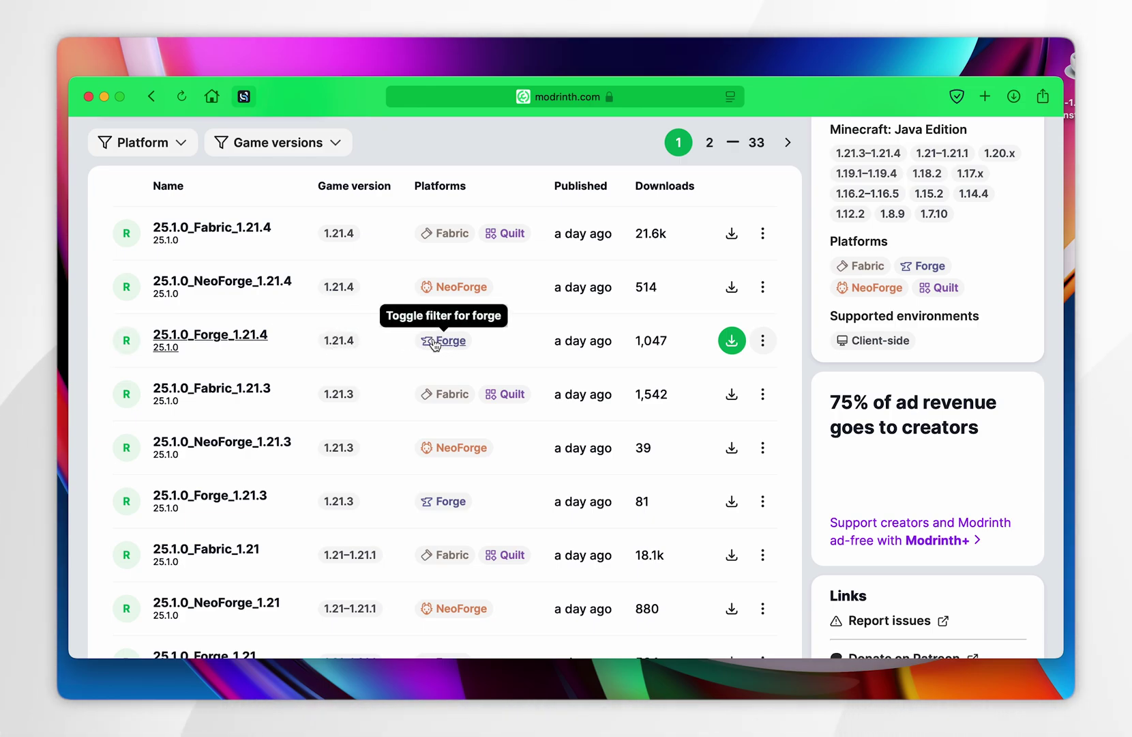
{"action": "left_click", "coordinate": [206, 339]}
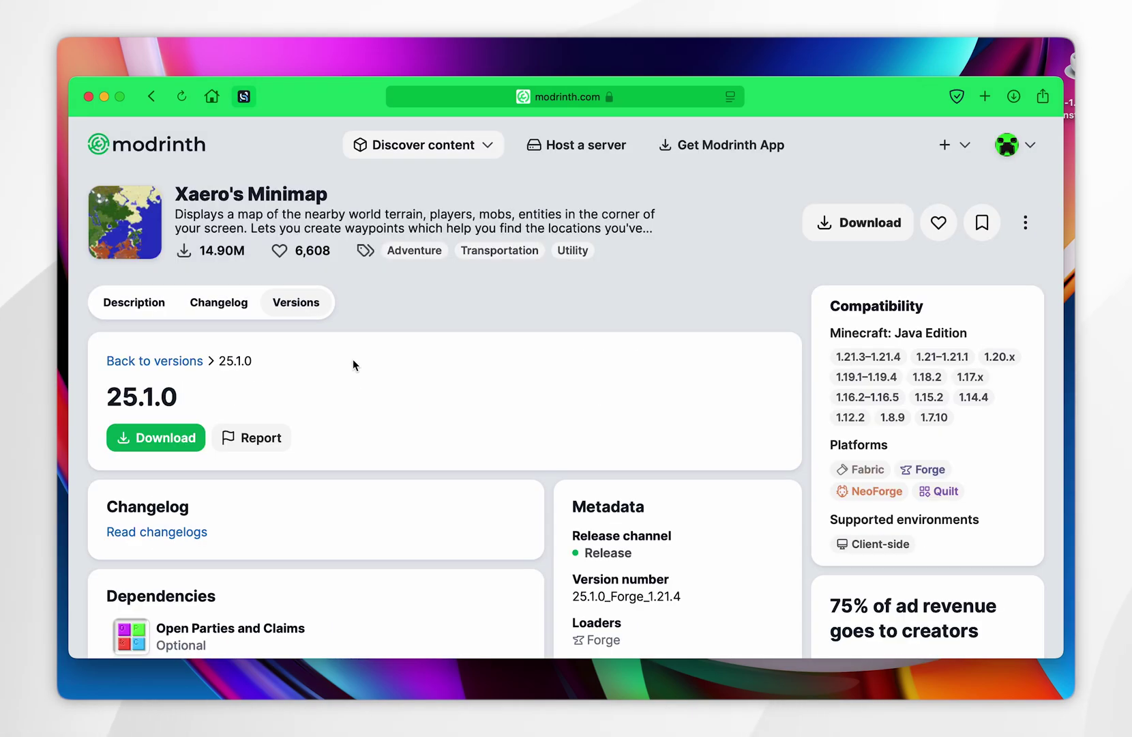
{"action": "left_click", "coordinate": [157, 437]}
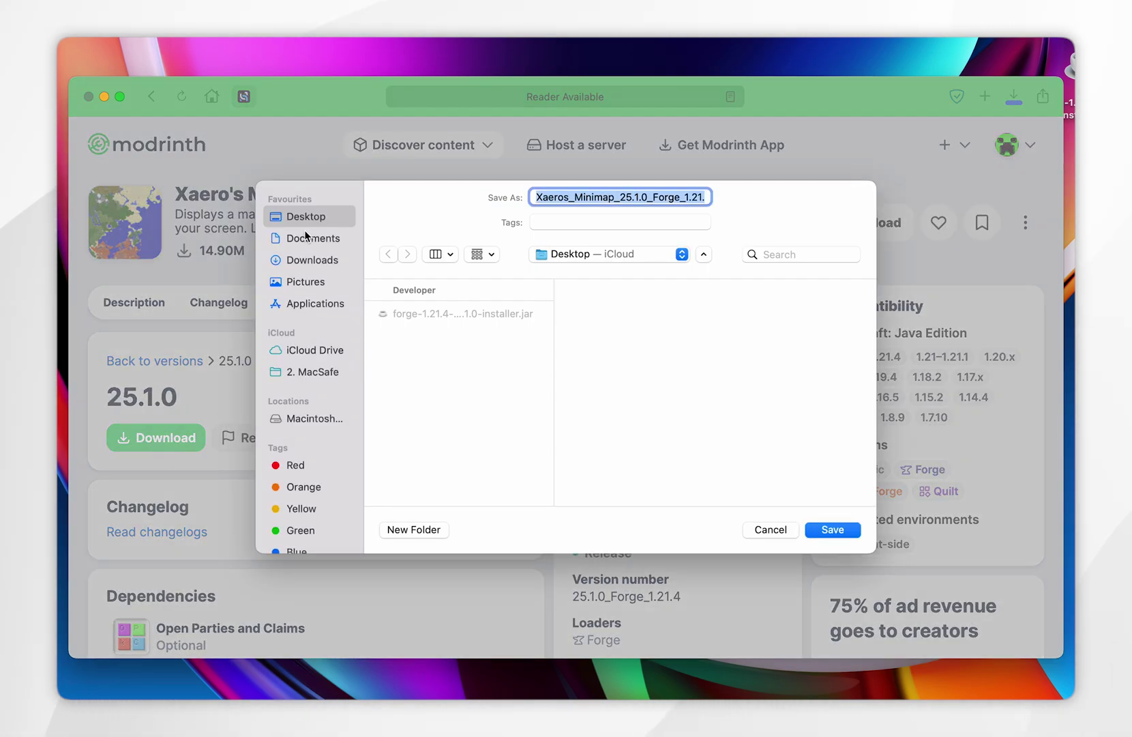
{"action": "left_click", "coordinate": [833, 538]}
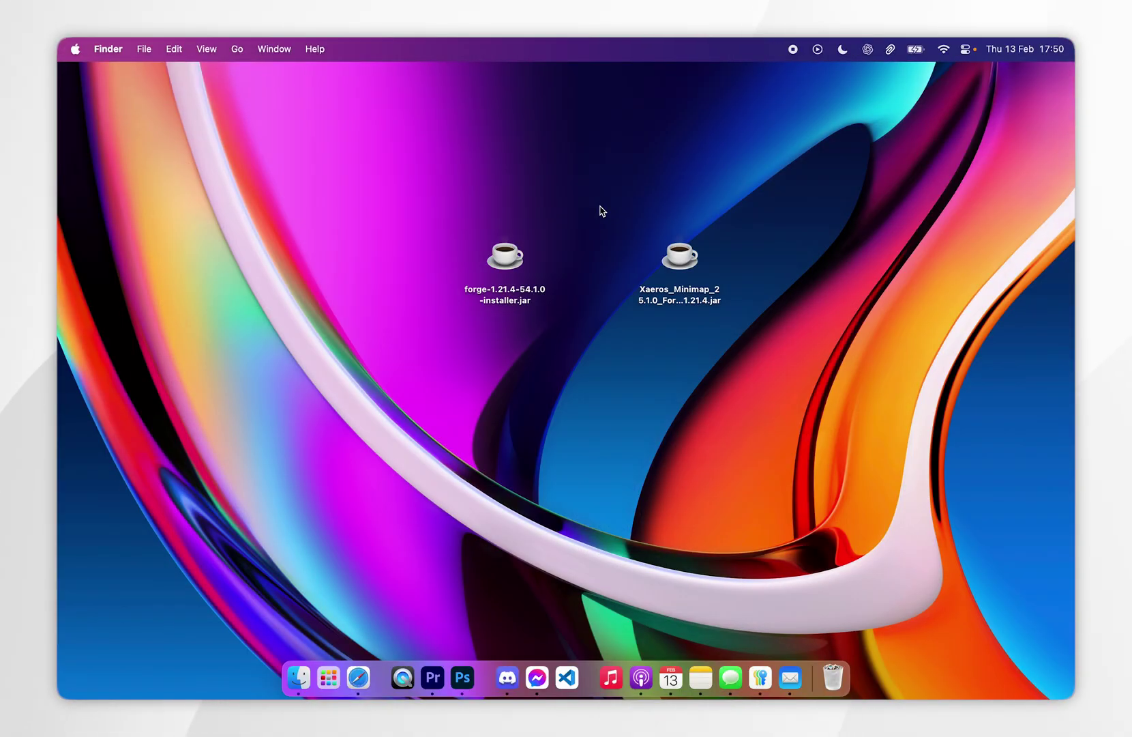
Try opening the Forge installer jar and dismiss the not-opened warning.
{"action": "left_click_drag", "start_coordinate": [582, 202], "coordinate": [732, 316]}
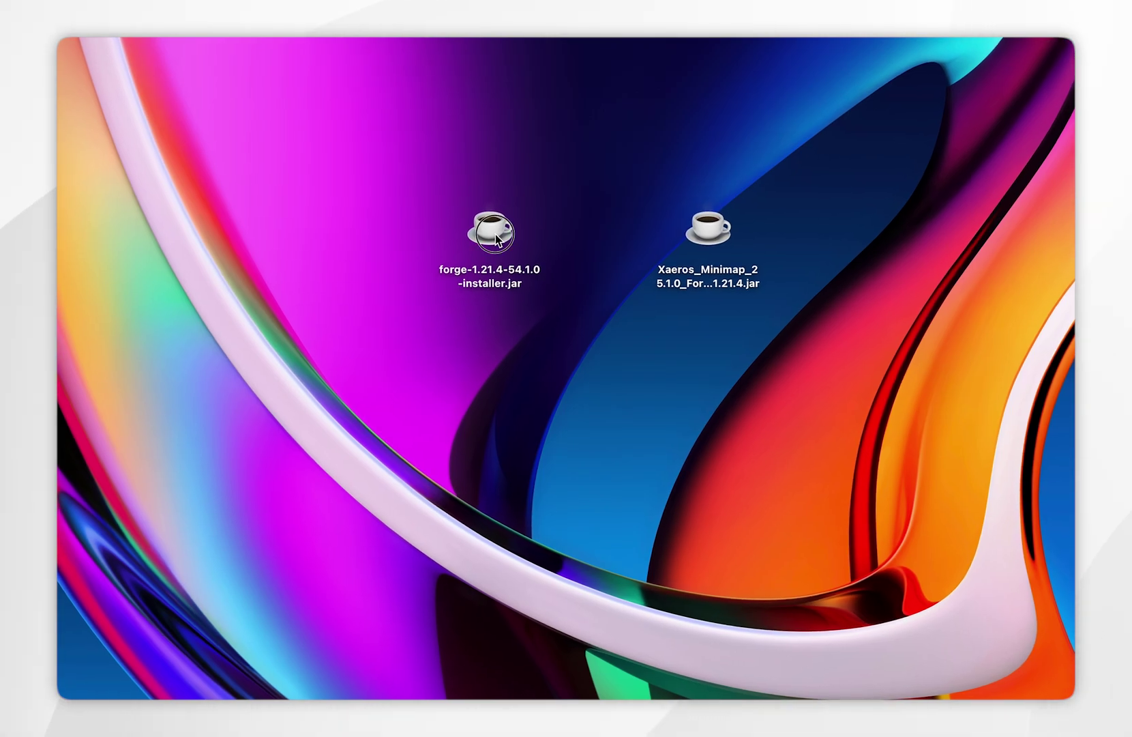
{"action": "double_click", "coordinate": [495, 233]}
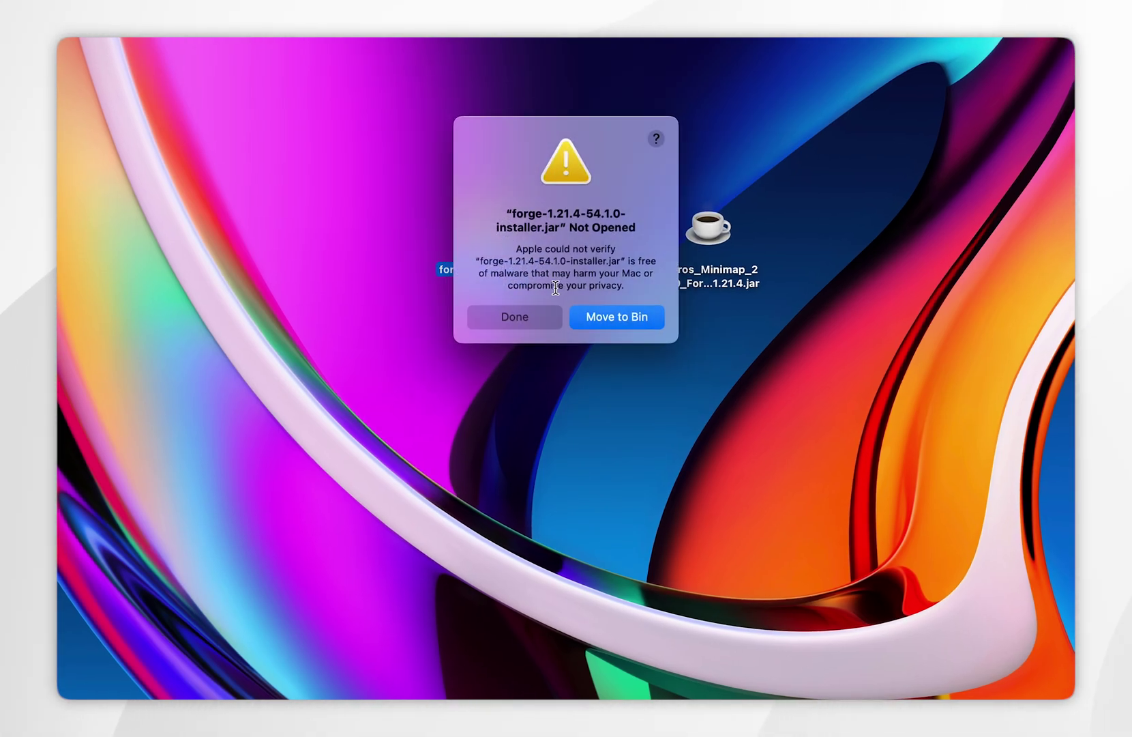
{"action": "left_click", "coordinate": [521, 318]}
{"action": "left_click", "coordinate": [554, 333]}
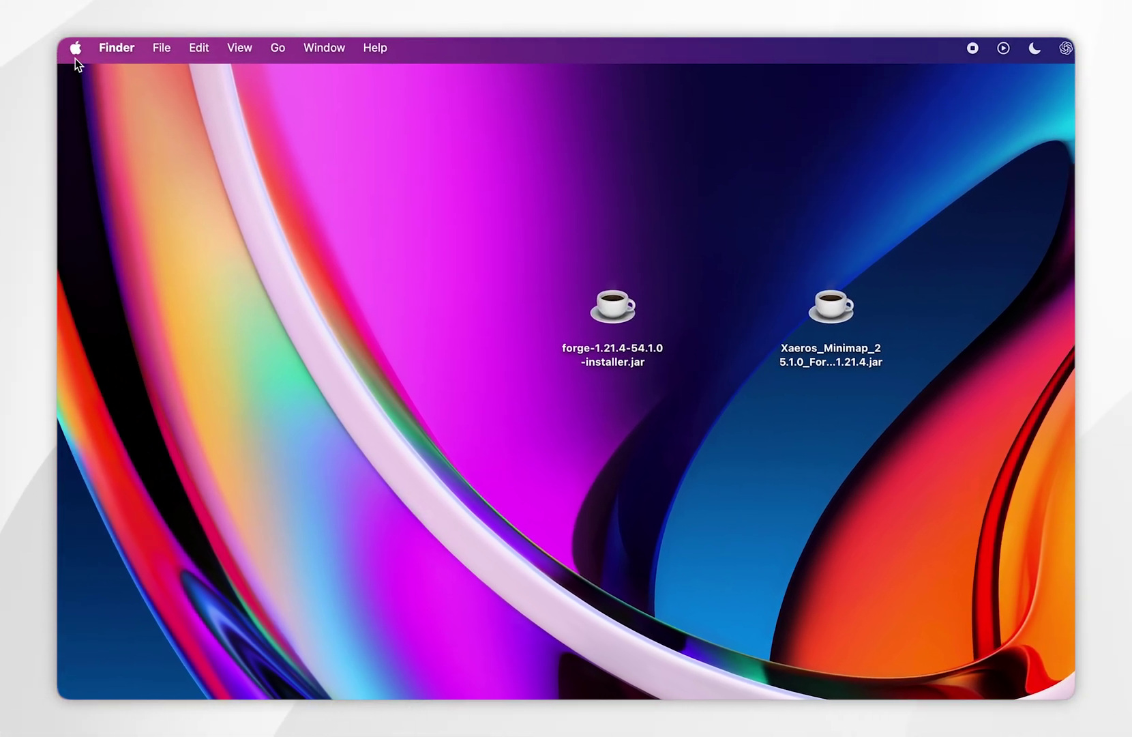
Open System Settings' Privacy & Security and scroll down to the Security section.
{"action": "left_click", "coordinate": [78, 51]}
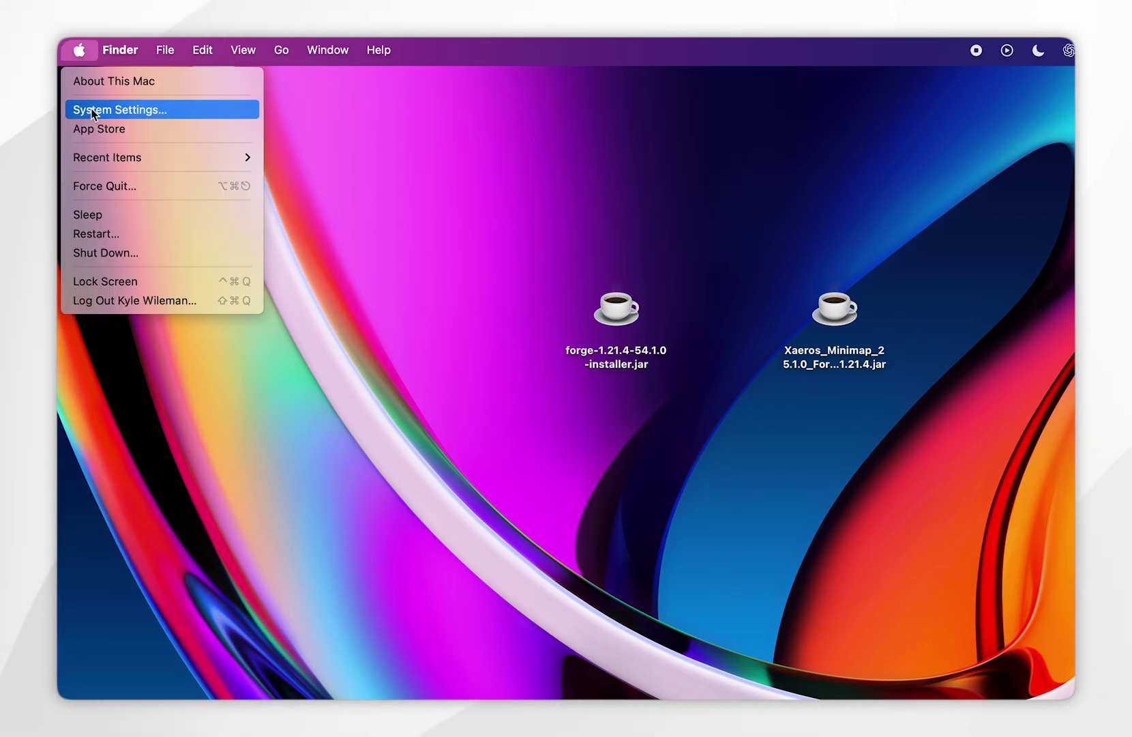
{"action": "left_click", "coordinate": [152, 114]}
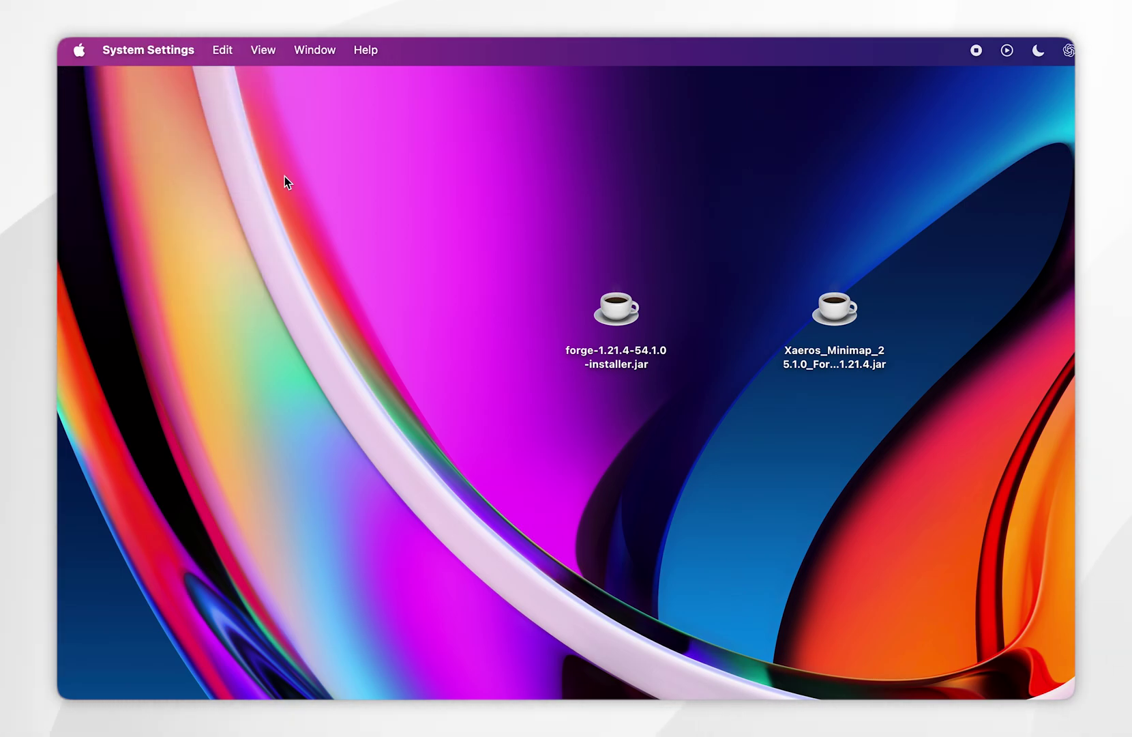
{"action": "scroll", "coordinate": [409, 444], "scroll_direction": "down", "scroll_amount": 10}
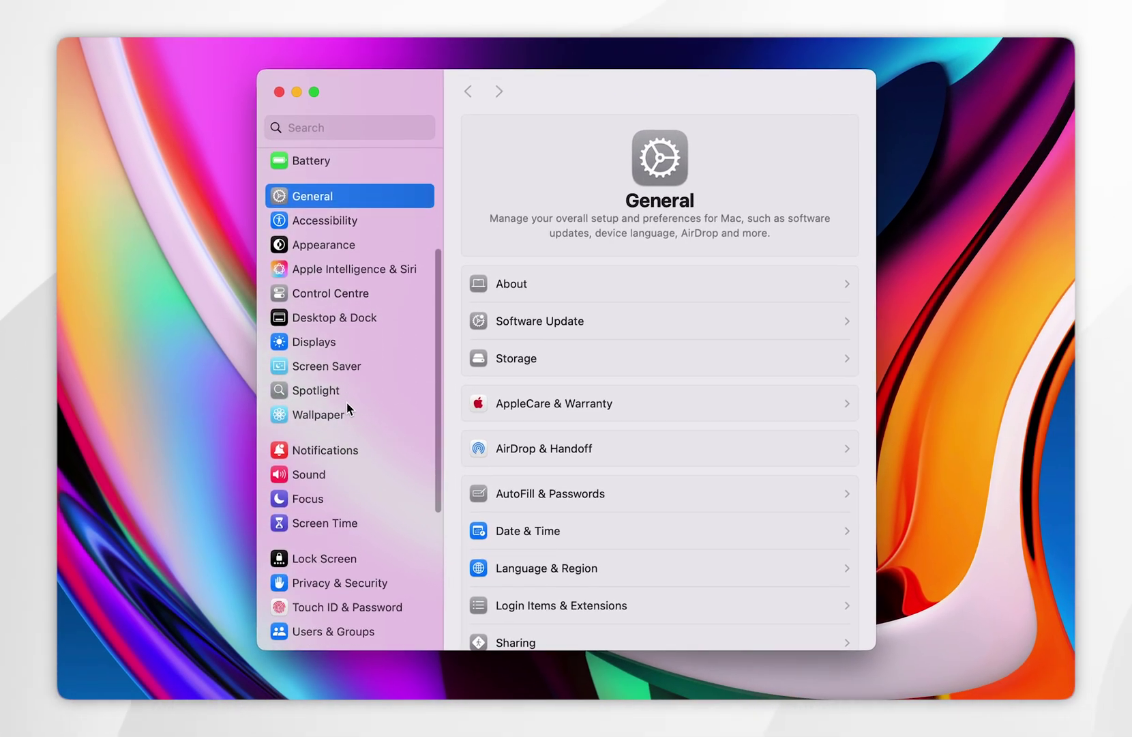
{"action": "left_click", "coordinate": [328, 407]}
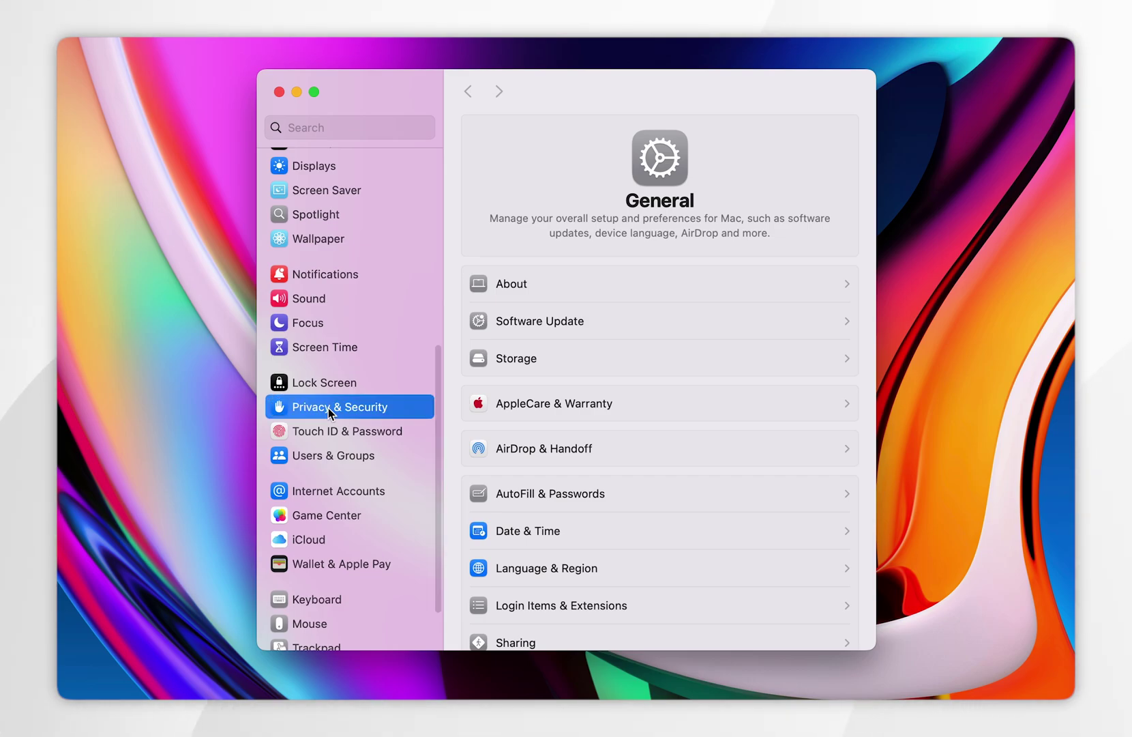
{"action": "scroll", "coordinate": [703, 409], "scroll_direction": "down", "scroll_amount": 15}
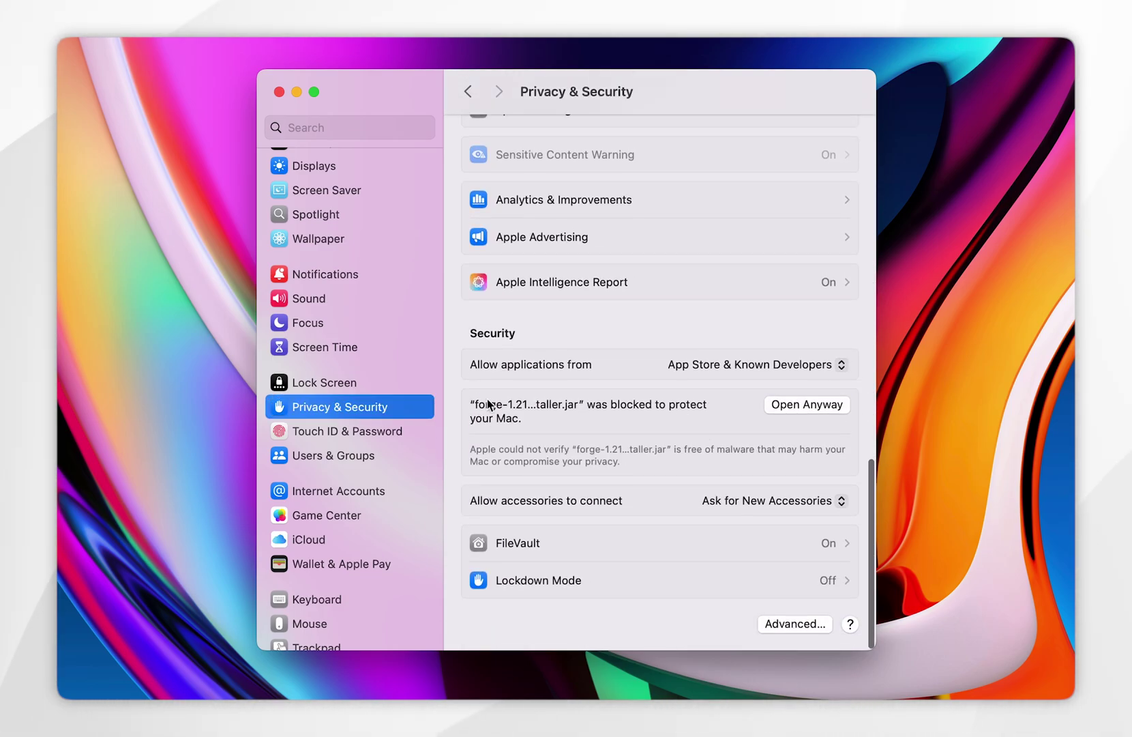
Allow the blocked installer with Open Anyway and install the 1.21.4-forge-54.1.0 client.
{"action": "left_click", "coordinate": [798, 405]}
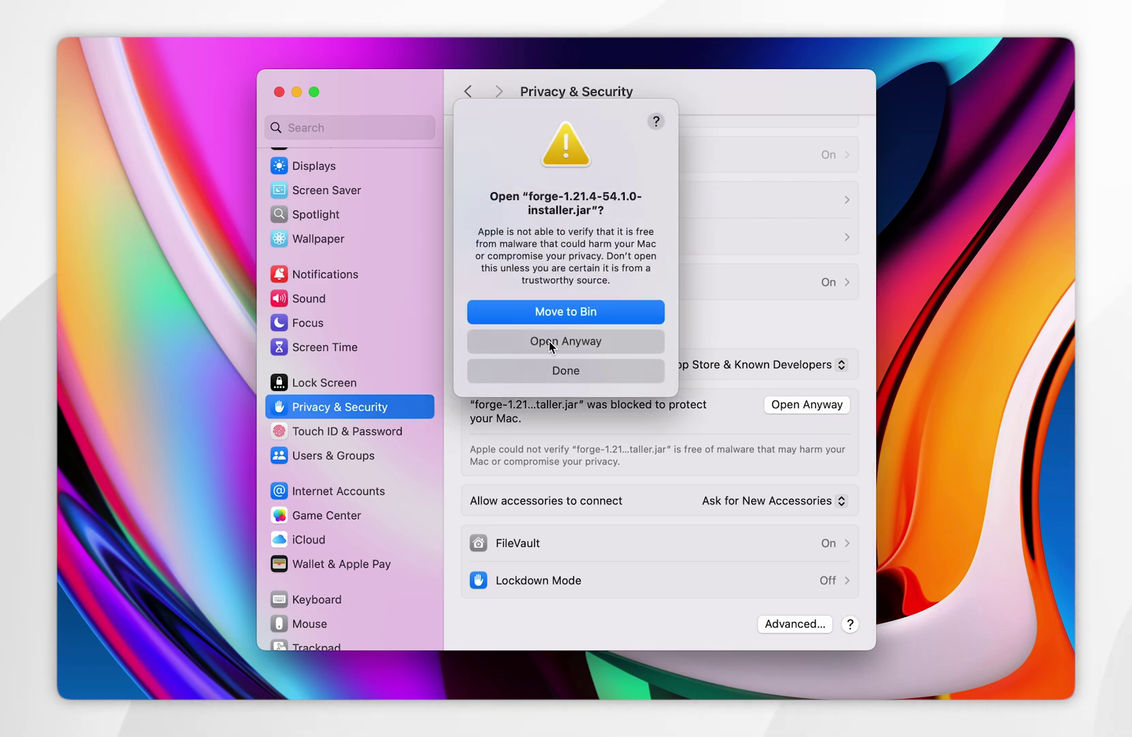
{"action": "left_click", "coordinate": [583, 342]}
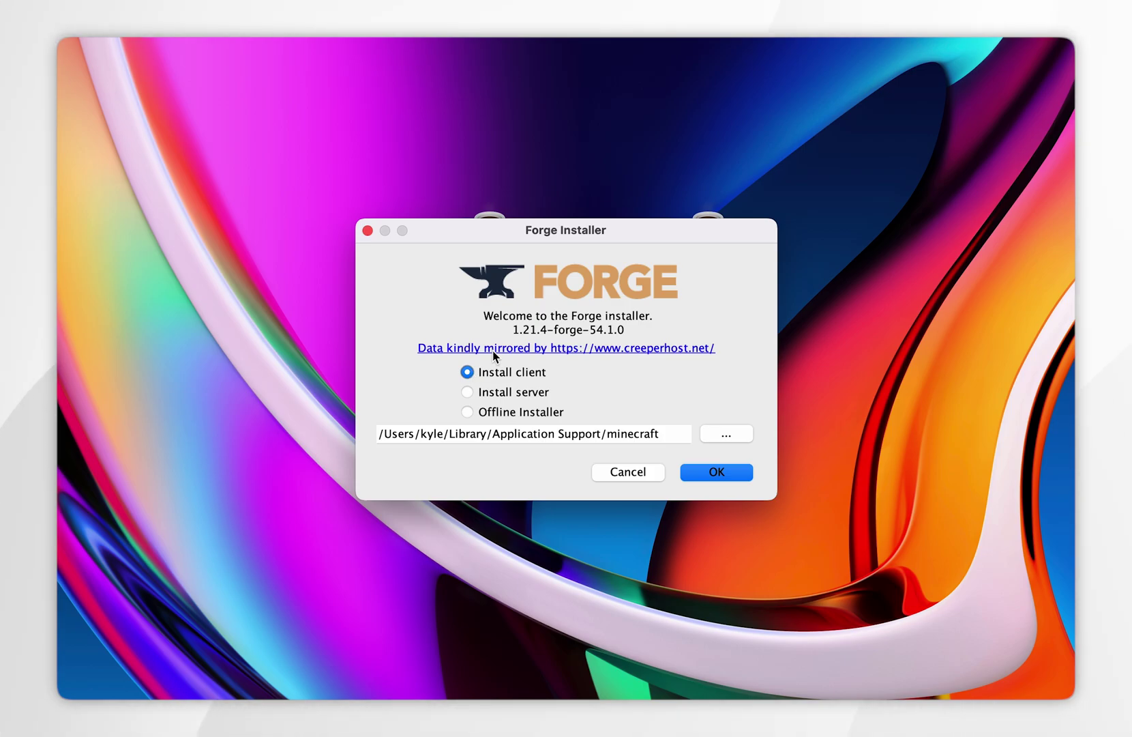
{"action": "left_click", "coordinate": [710, 472]}
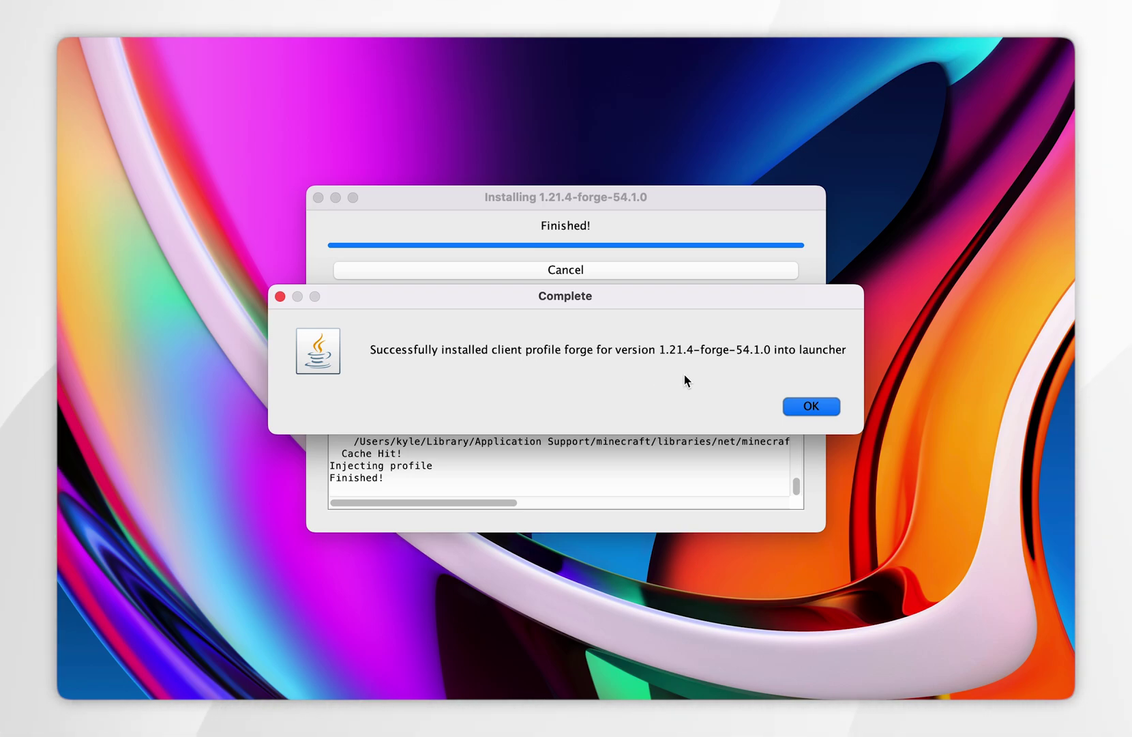
{"action": "left_click", "coordinate": [810, 406]}
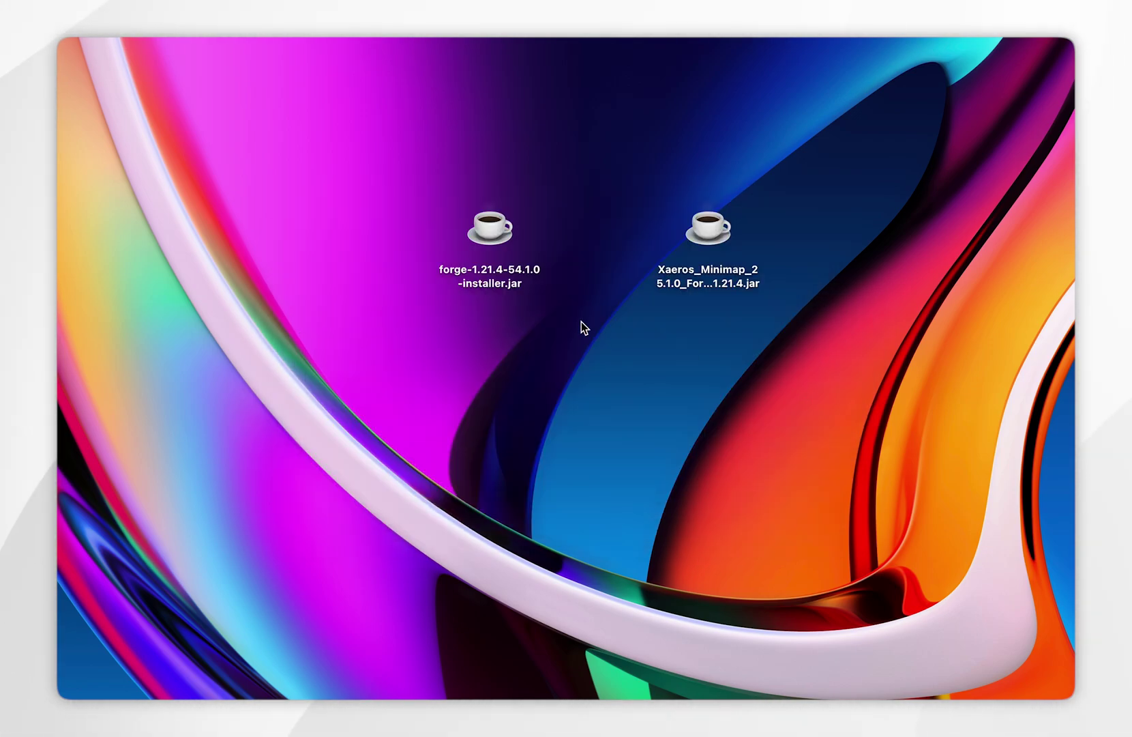
Move the Forge installer jar from the Desktop to the Trash.
{"action": "left_click_drag", "start_coordinate": [580, 321], "coordinate": [454, 180]}
{"action": "key", "text": "super+BackSpace"}
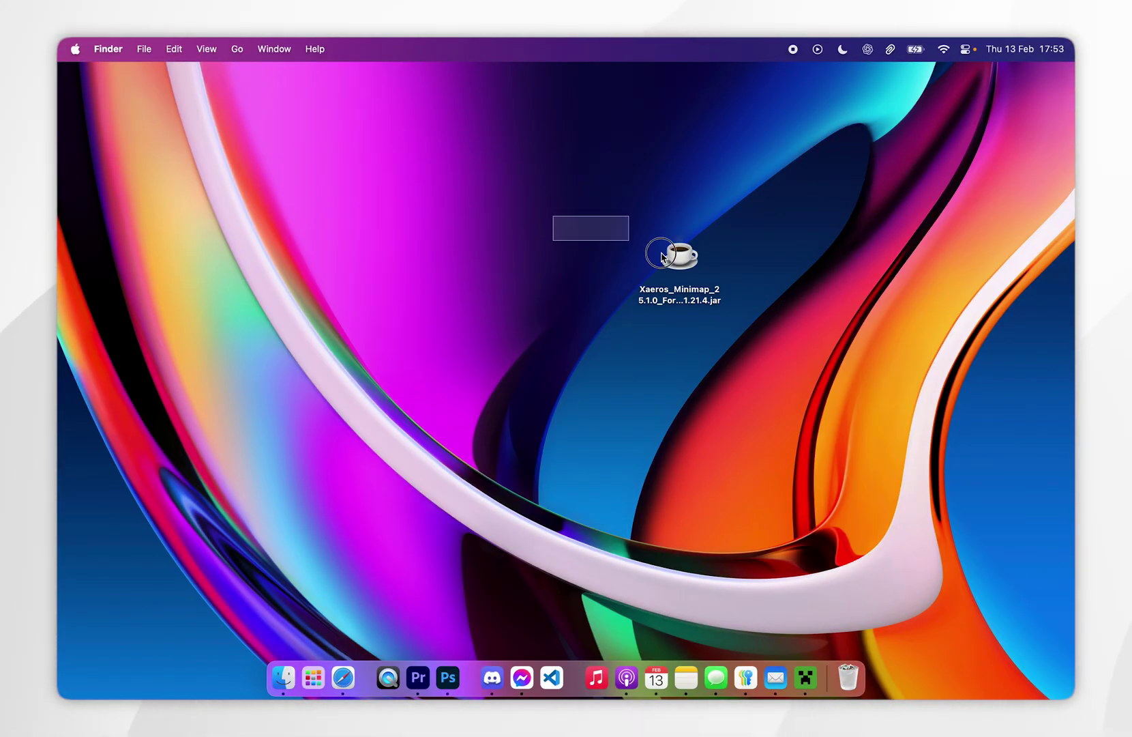
{"action": "left_click_drag", "start_coordinate": [662, 256], "coordinate": [516, 286]}
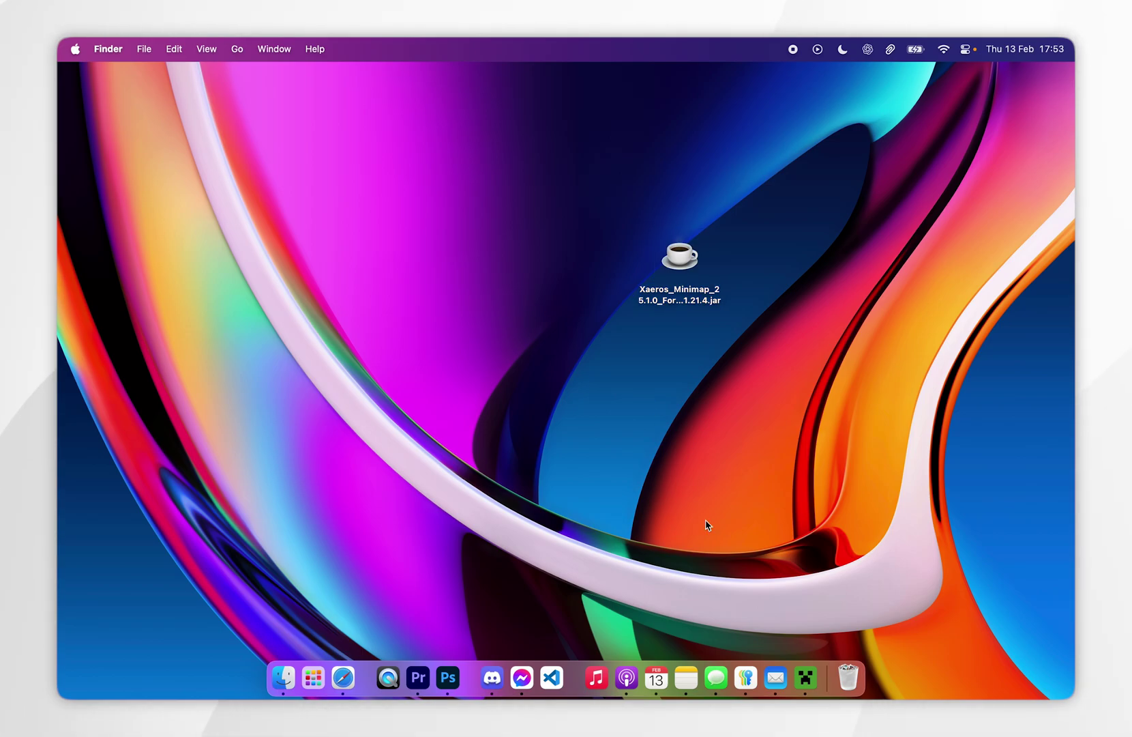
Open Minecraft Launcher's Installations list showing the 1.21.4-forge-54.1.0 profile.
{"action": "left_click", "coordinate": [805, 677]}
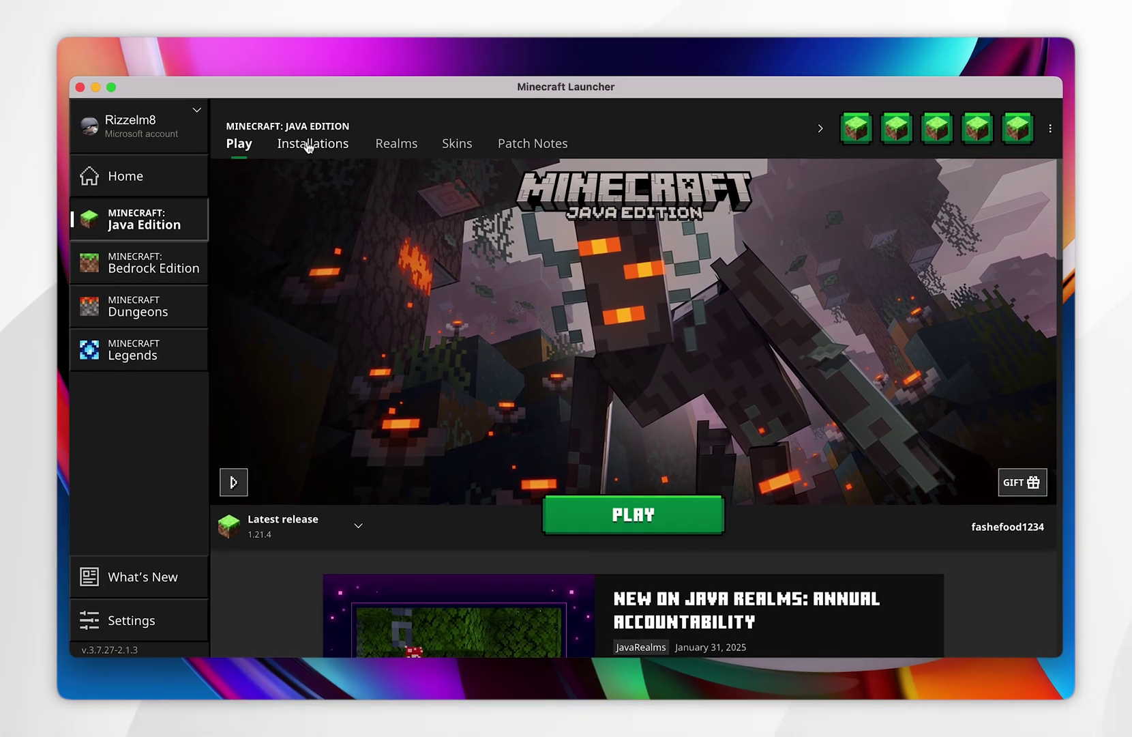
{"action": "left_click", "coordinate": [335, 161]}
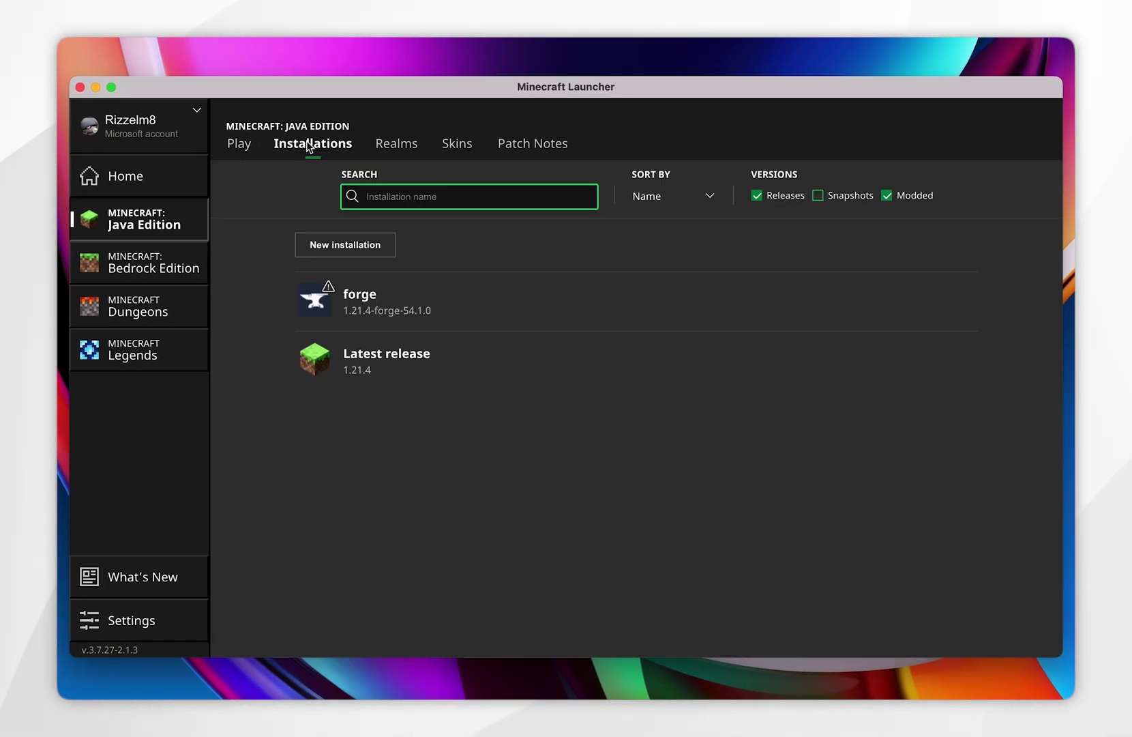
{"action": "mouse_move", "coordinate": [380, 281]}
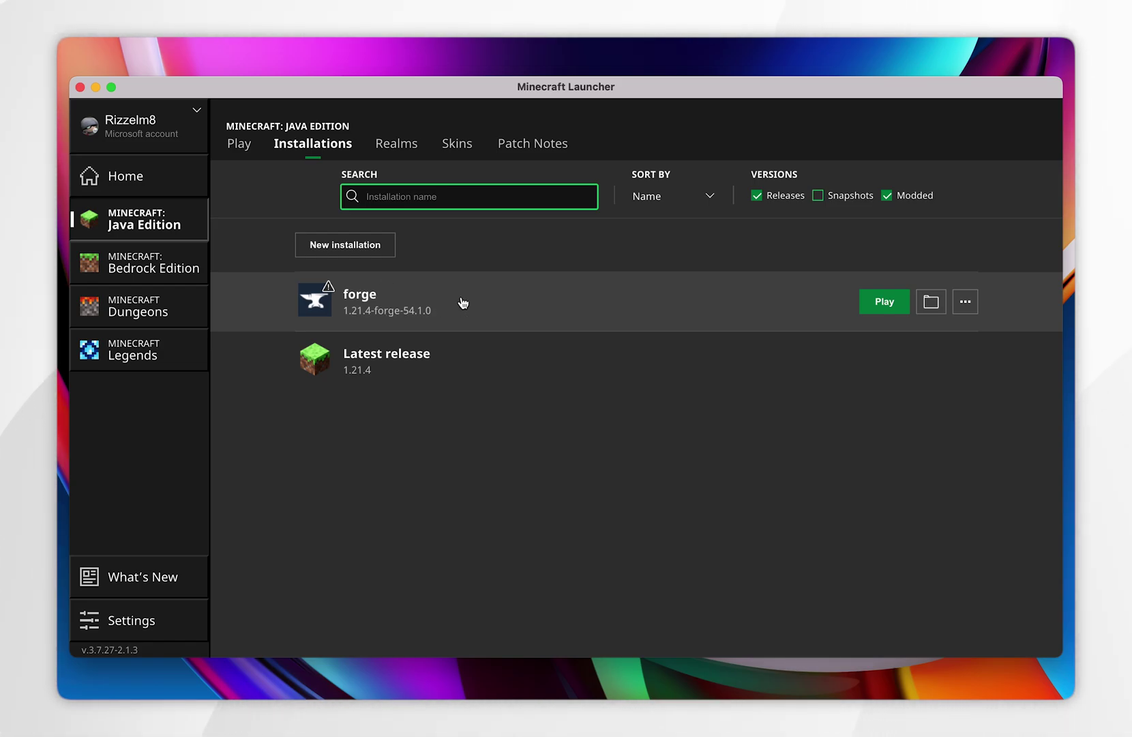
Create a new folder named mods inside the forge installation's minecraft game folder.
{"action": "left_click", "coordinate": [927, 305]}
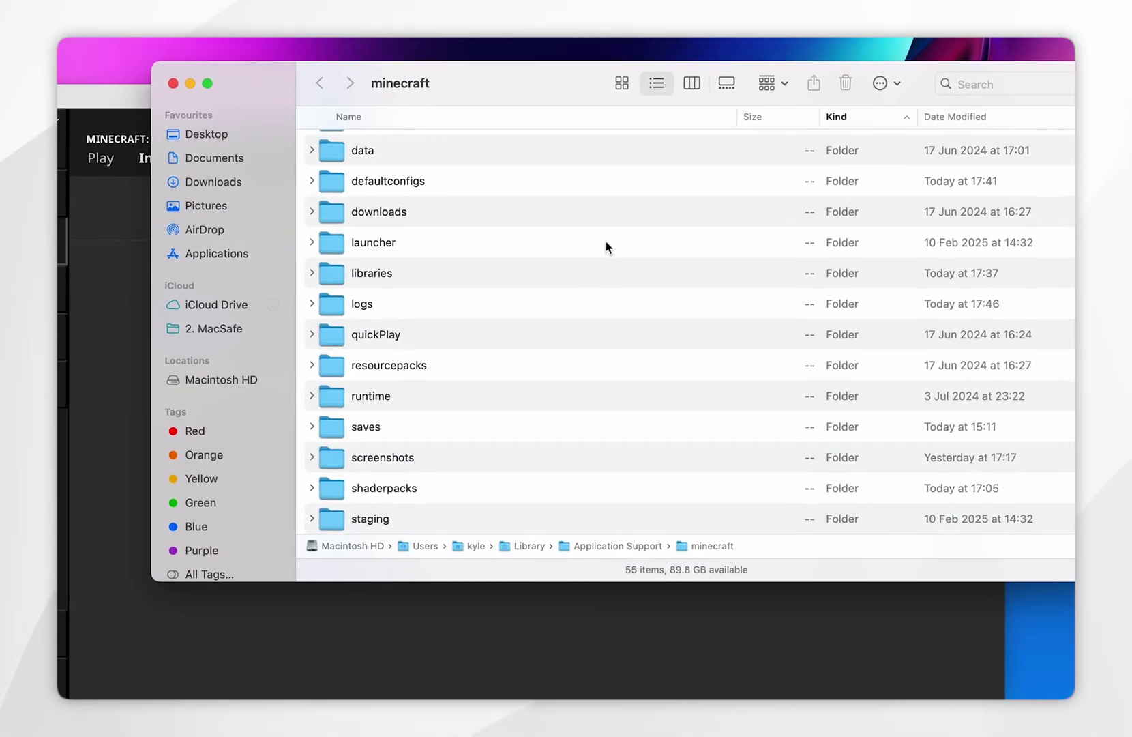
{"action": "scroll", "coordinate": [661, 280], "scroll_direction": "up", "scroll_amount": 2}
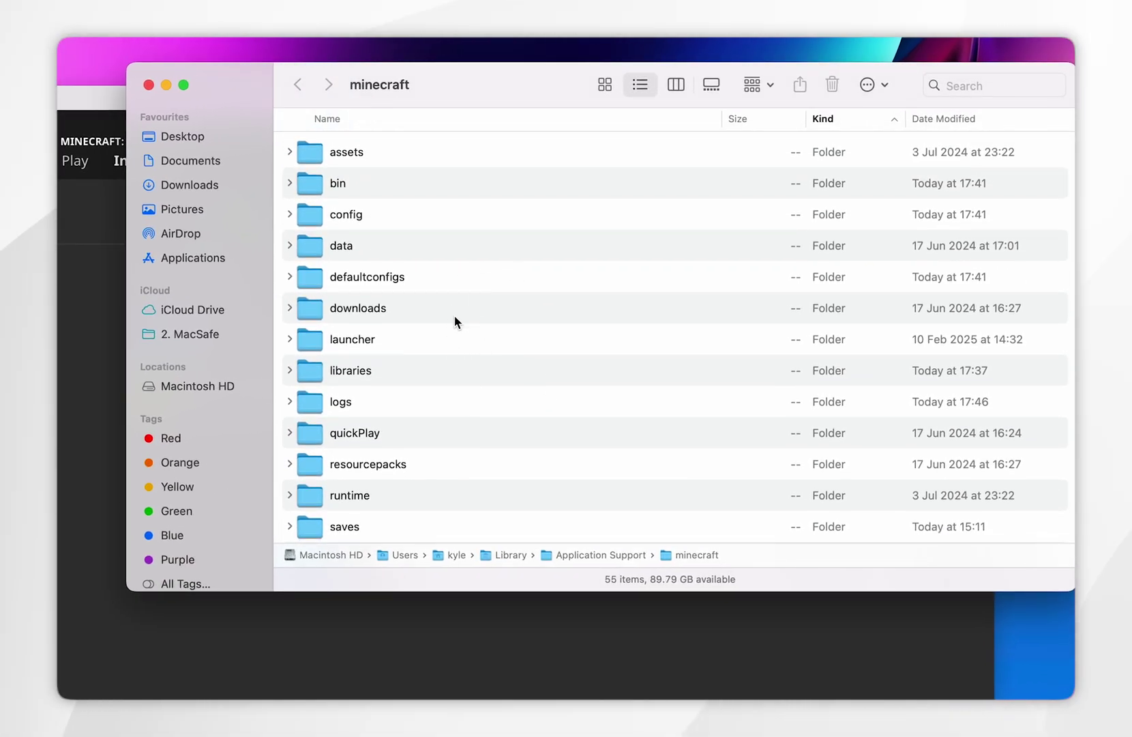
{"action": "scroll", "coordinate": [455, 321], "scroll_direction": "down", "scroll_amount": 8}
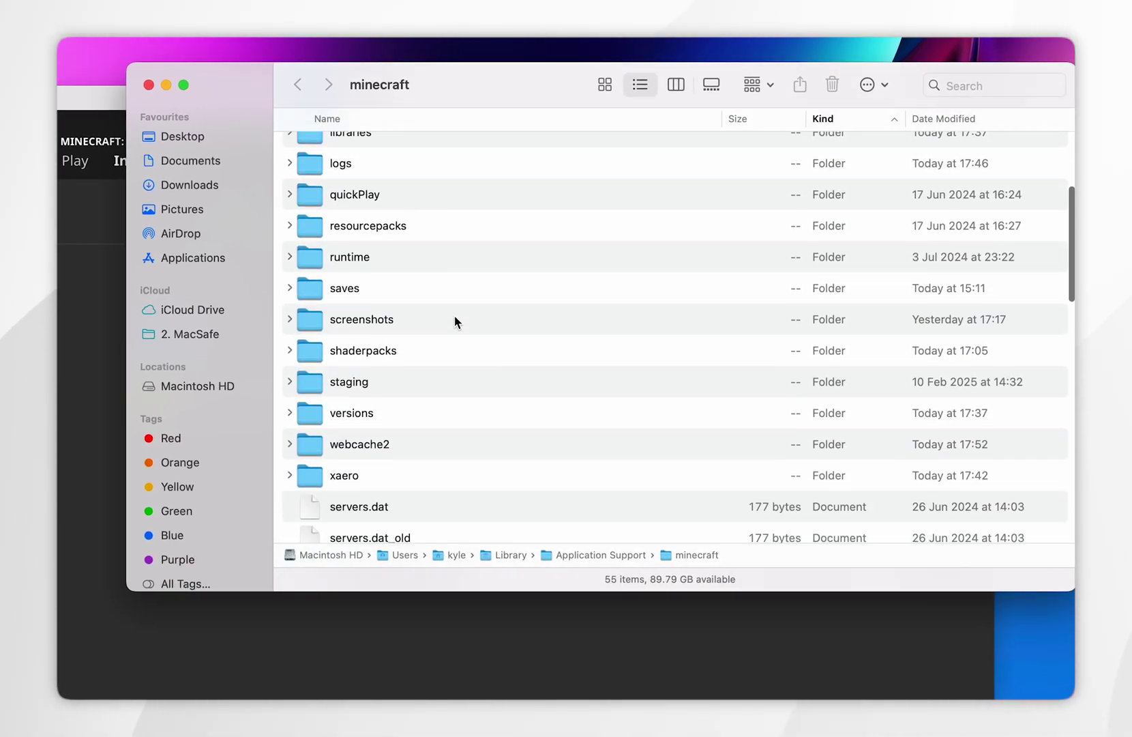
{"action": "scroll", "coordinate": [455, 321], "scroll_direction": "up", "scroll_amount": 8}
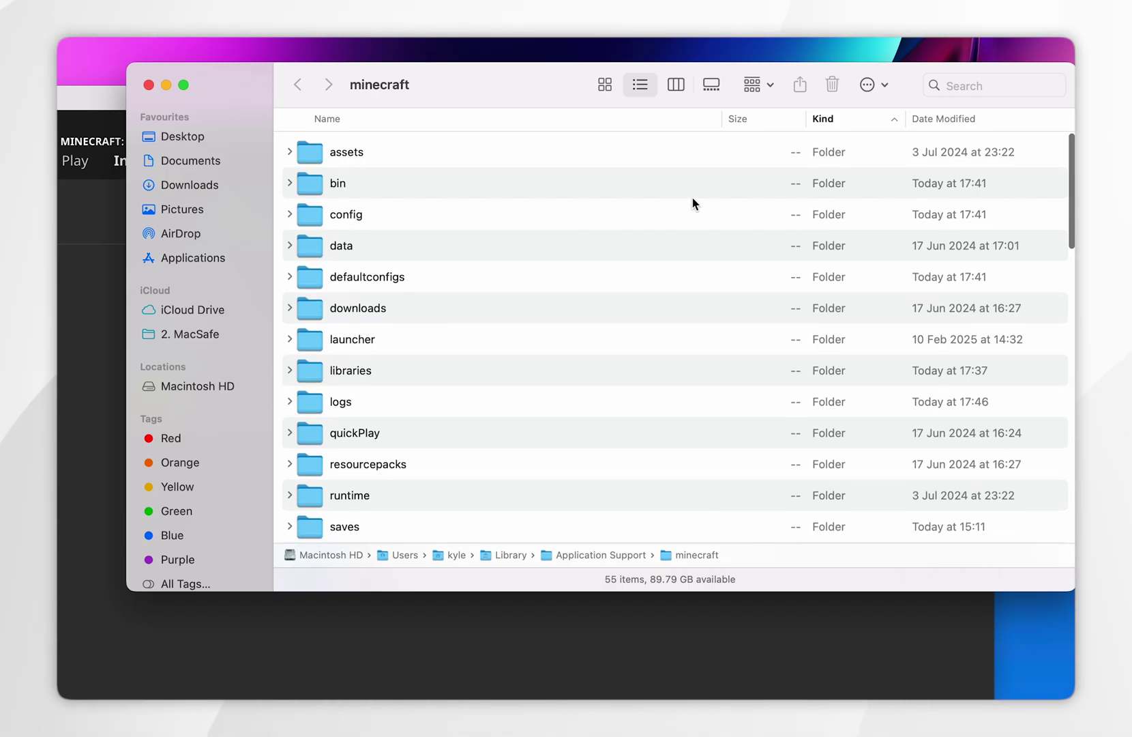
{"action": "left_click", "coordinate": [873, 85]}
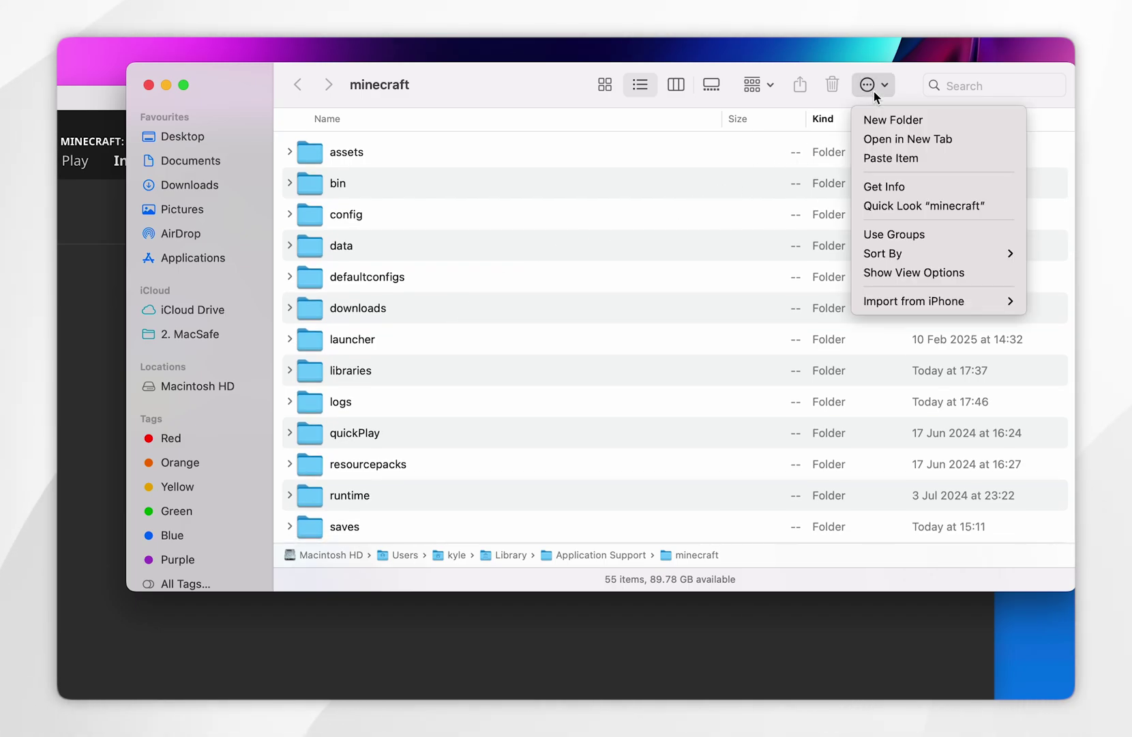
{"action": "left_click", "coordinate": [964, 120]}
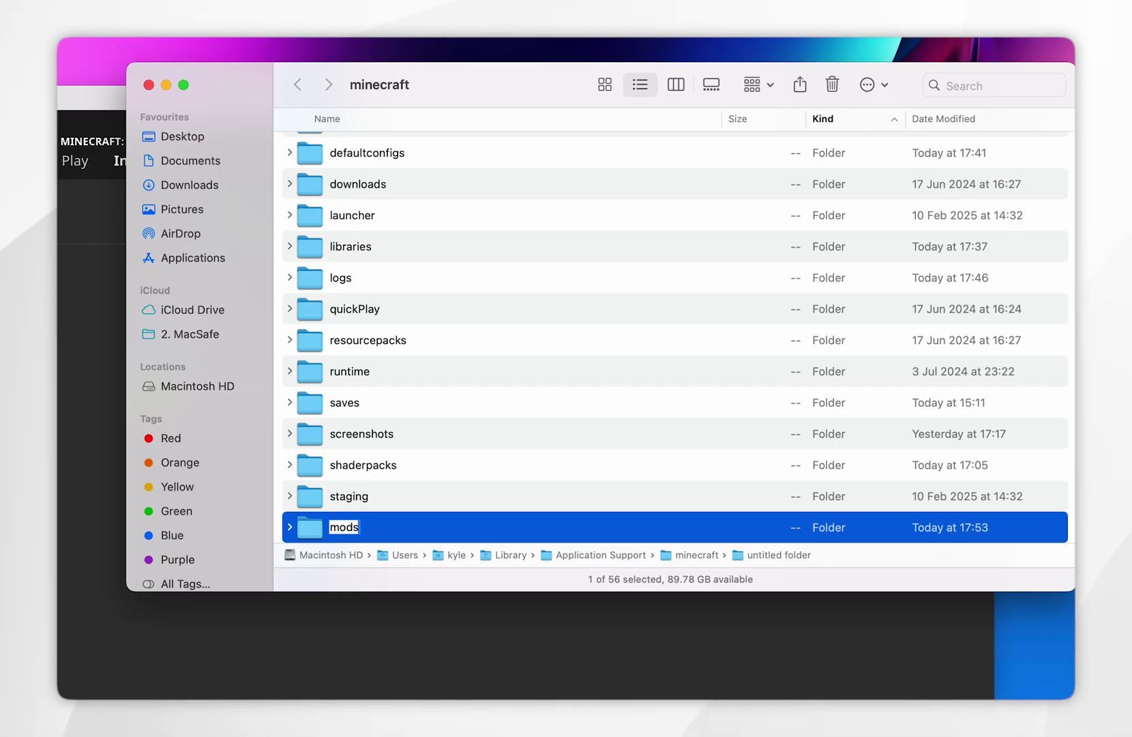
{"action": "key", "text": "Return"}
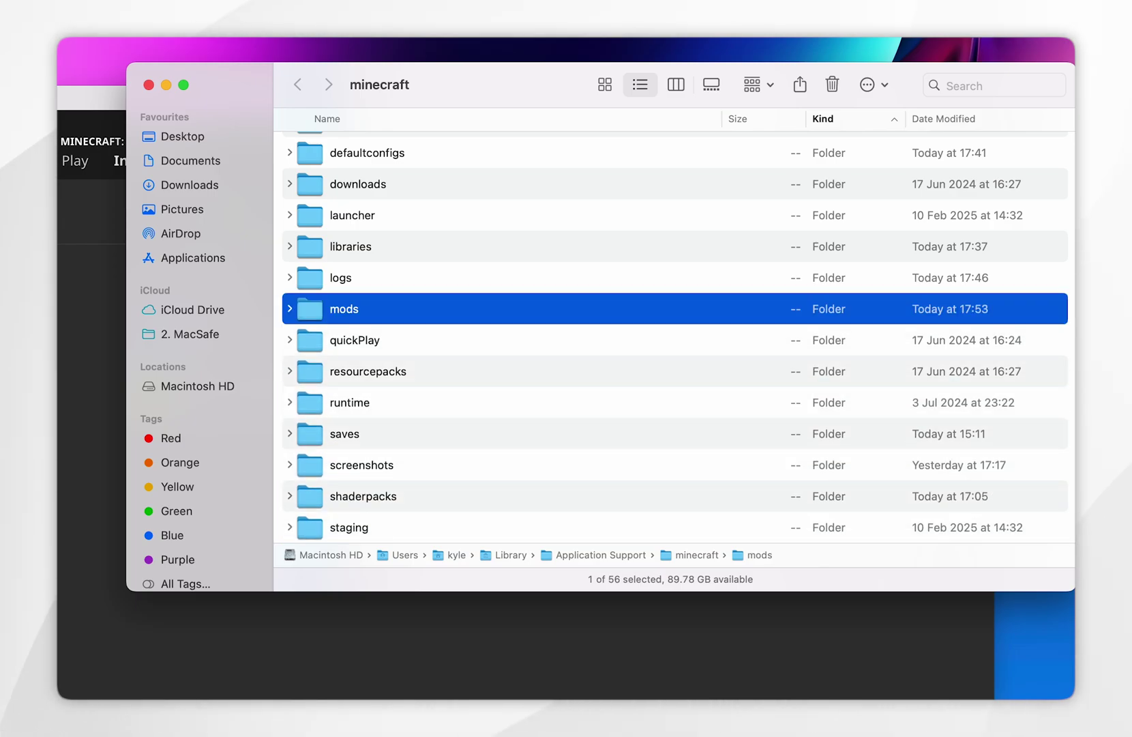
Move Xaeros_Minimap_25.1.0_Forge_1.21.4.jar from the desktop into the mods folder.
{"action": "double_click", "coordinate": [371, 310]}
{"action": "key", "text": "F11"}
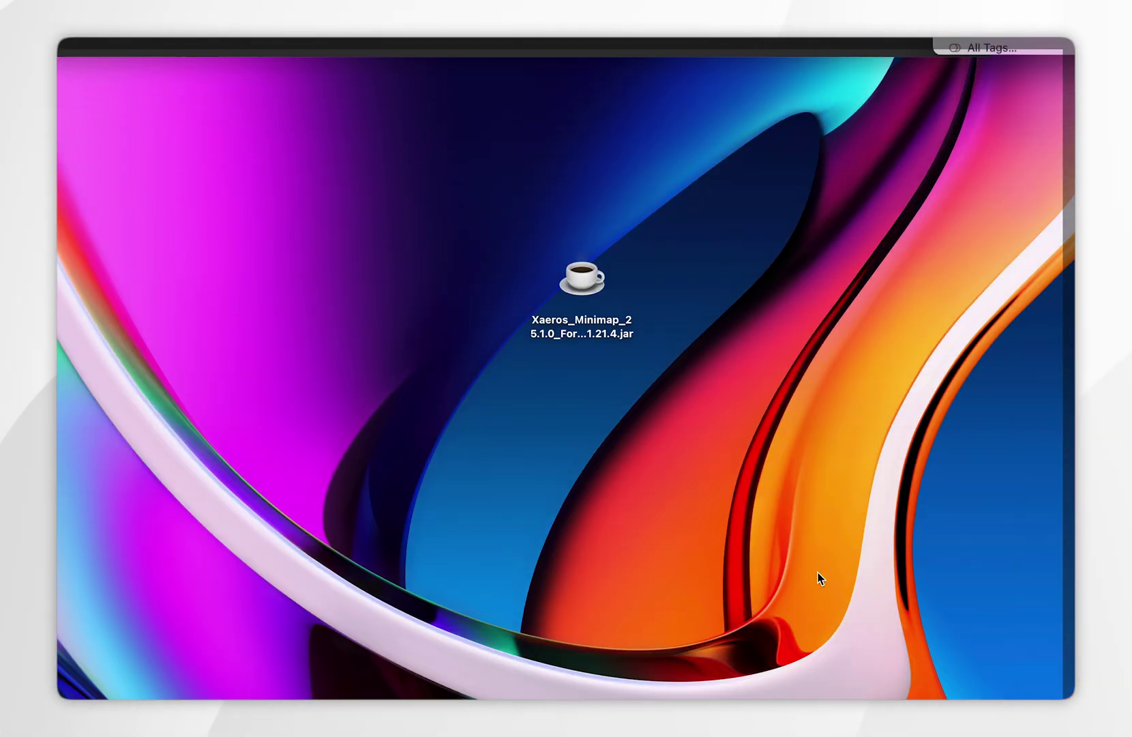
{"action": "left_click_drag", "start_coordinate": [581, 277], "coordinate": [592, 339]}
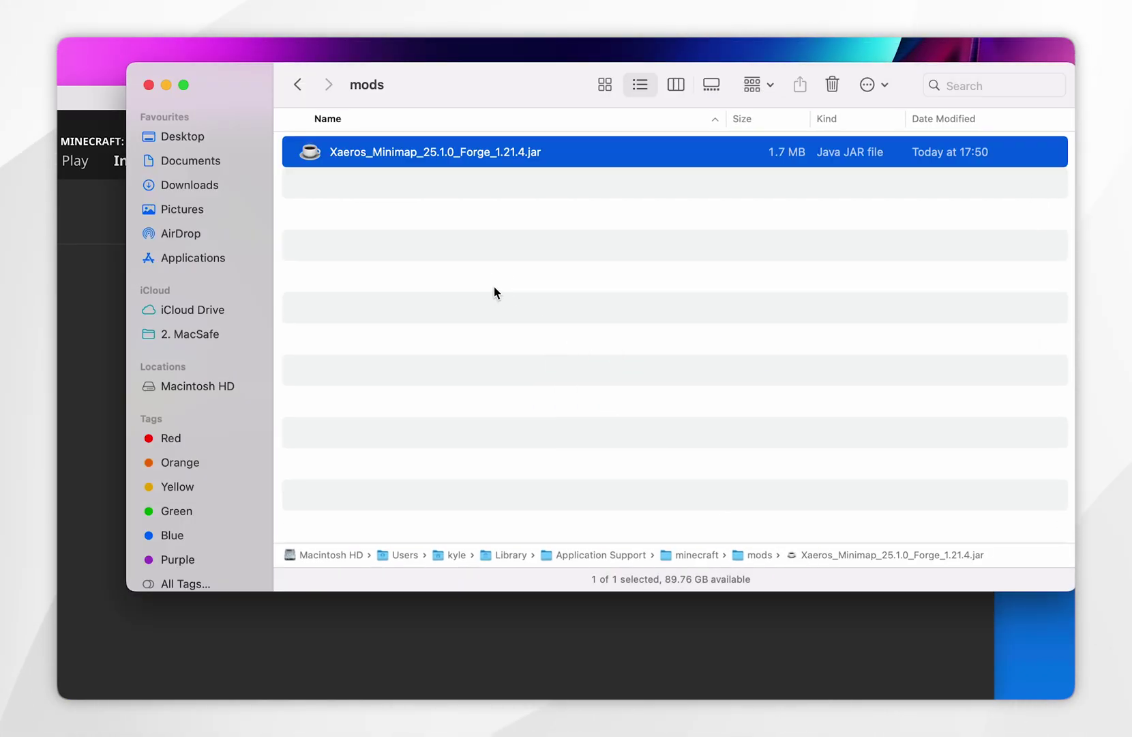
{"action": "left_click", "coordinate": [149, 85]}
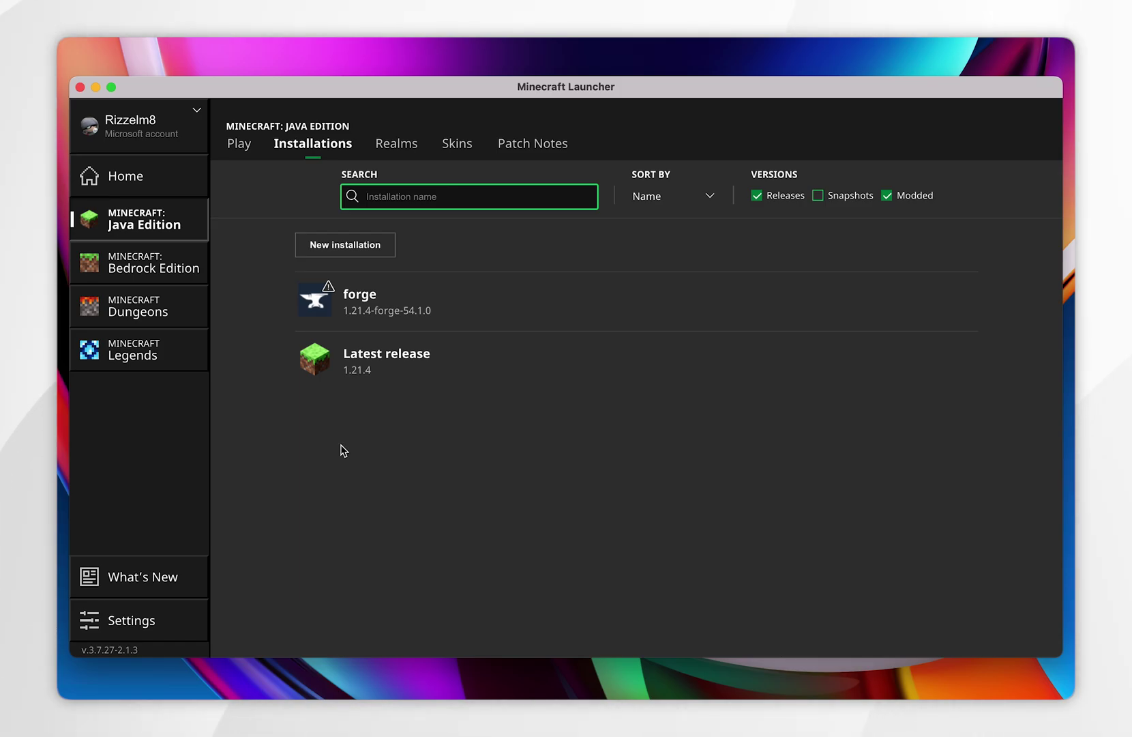
Select the forge 1.21.4-forge-54.1.0 installation on the Play page and start the game.
{"action": "left_click", "coordinate": [239, 146]}
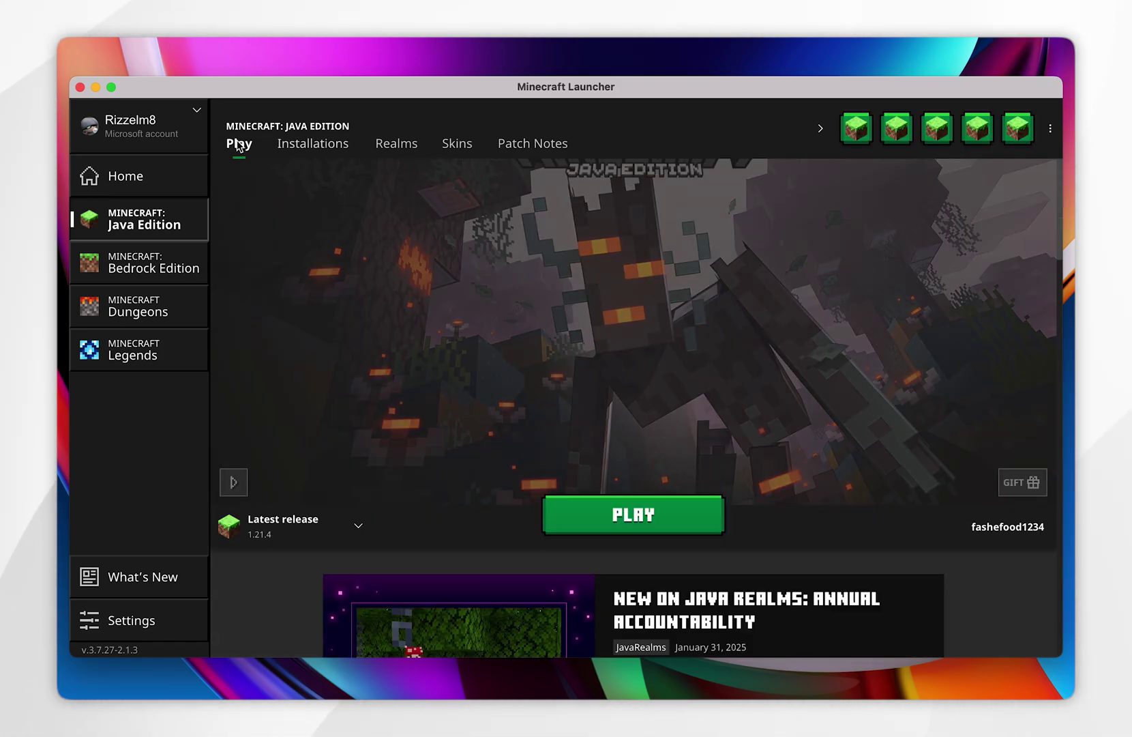
{"action": "left_click", "coordinate": [286, 538]}
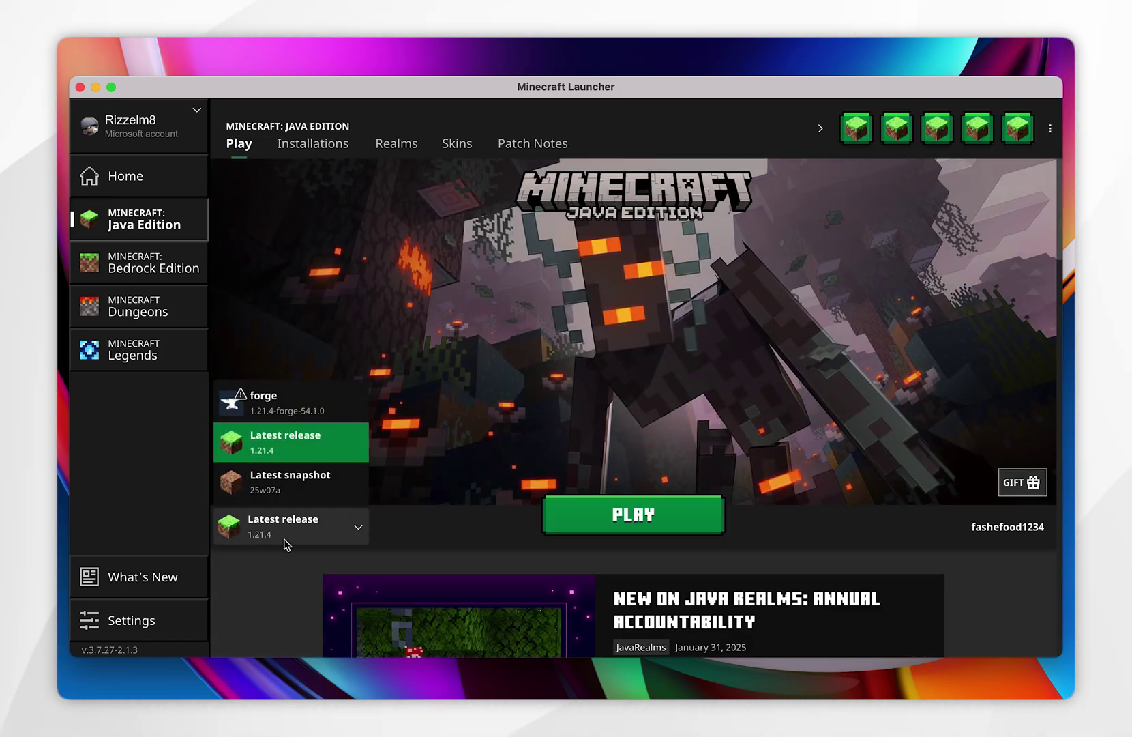
{"action": "left_click", "coordinate": [286, 409]}
{"action": "left_click", "coordinate": [618, 519]}
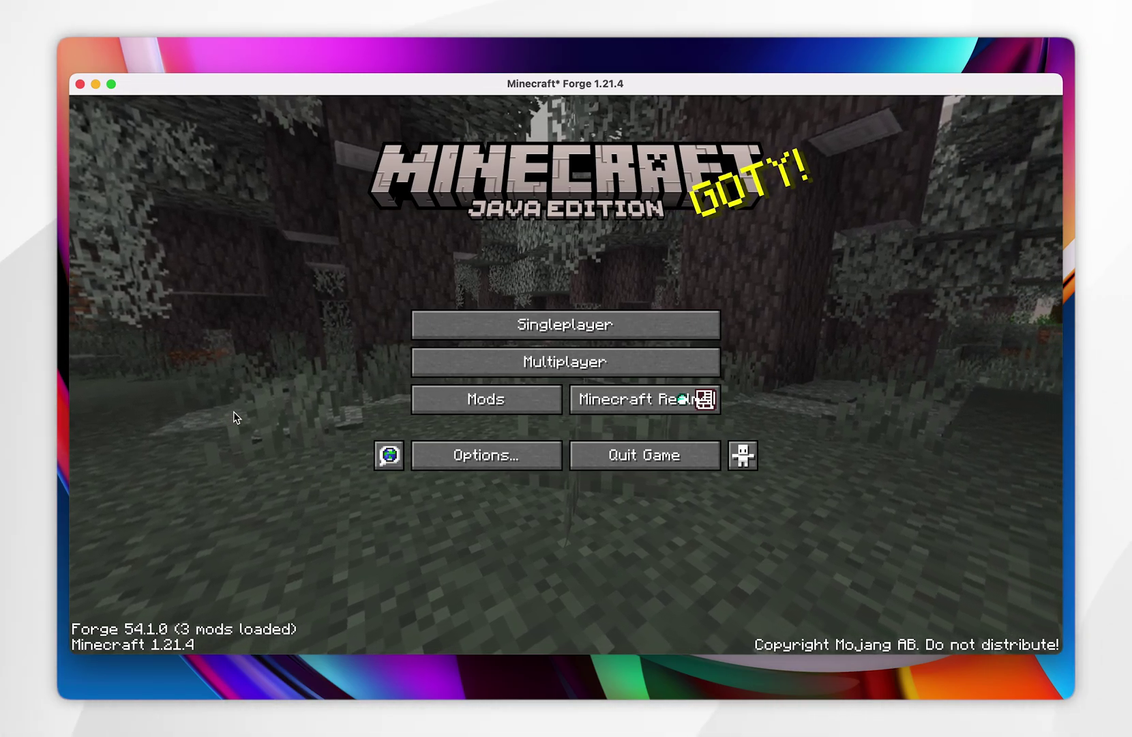
{"action": "left_click", "coordinate": [495, 405]}
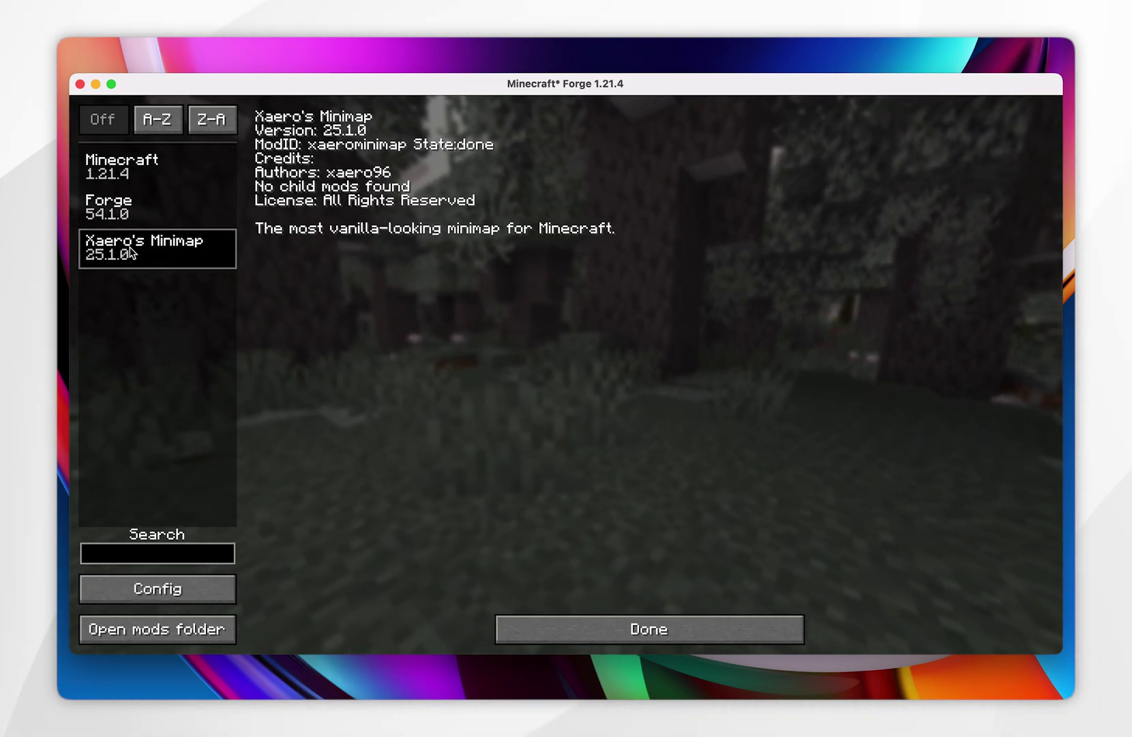
{"action": "left_click", "coordinate": [154, 599]}
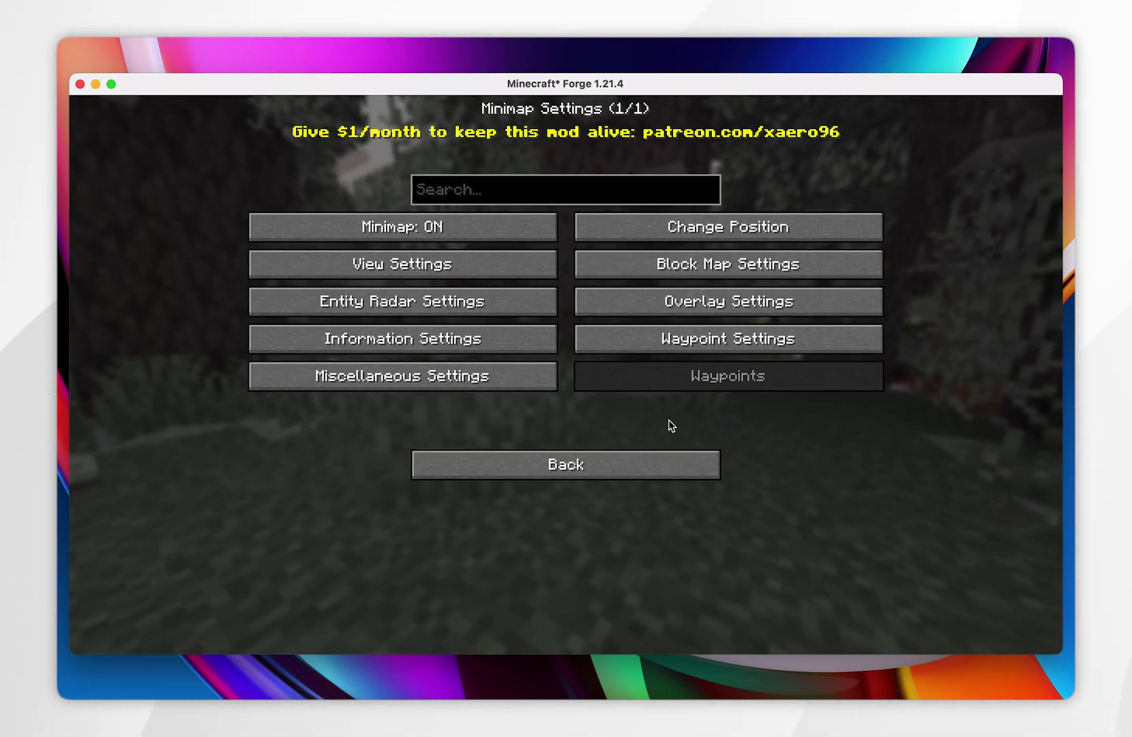
{"action": "left_click", "coordinate": [610, 467]}
{"action": "left_click", "coordinate": [587, 623]}
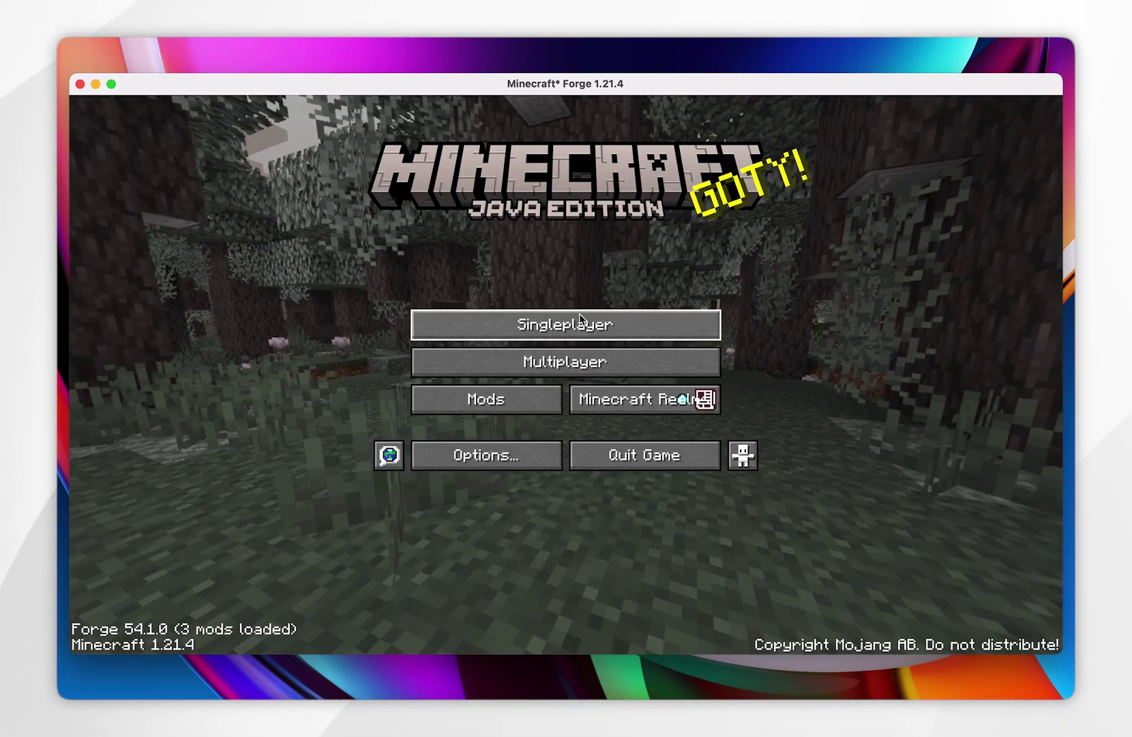